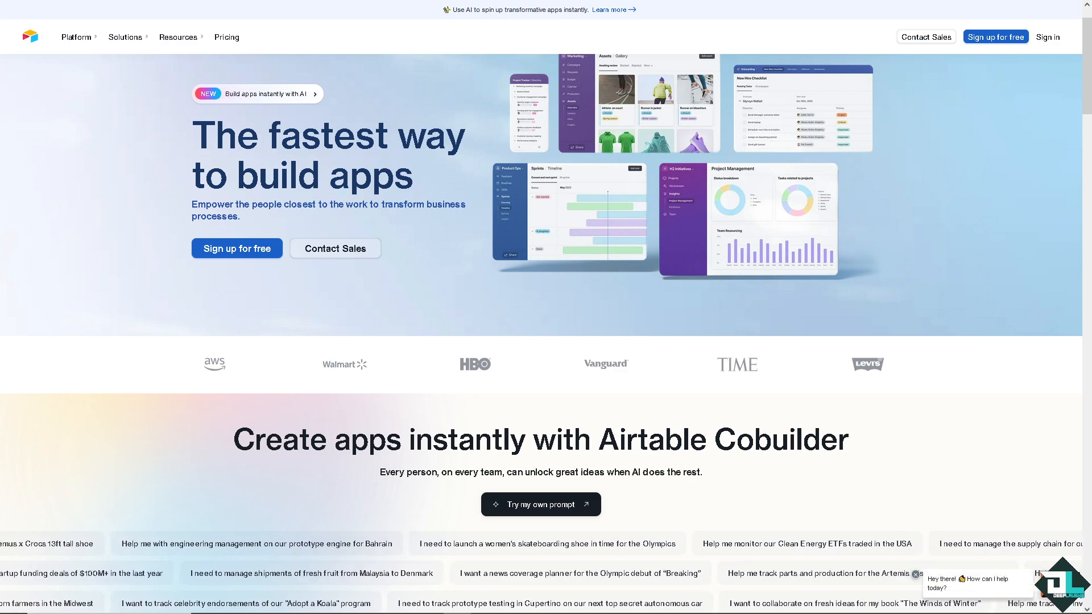
Open the free sign-up for Airtable.
click(227, 254)
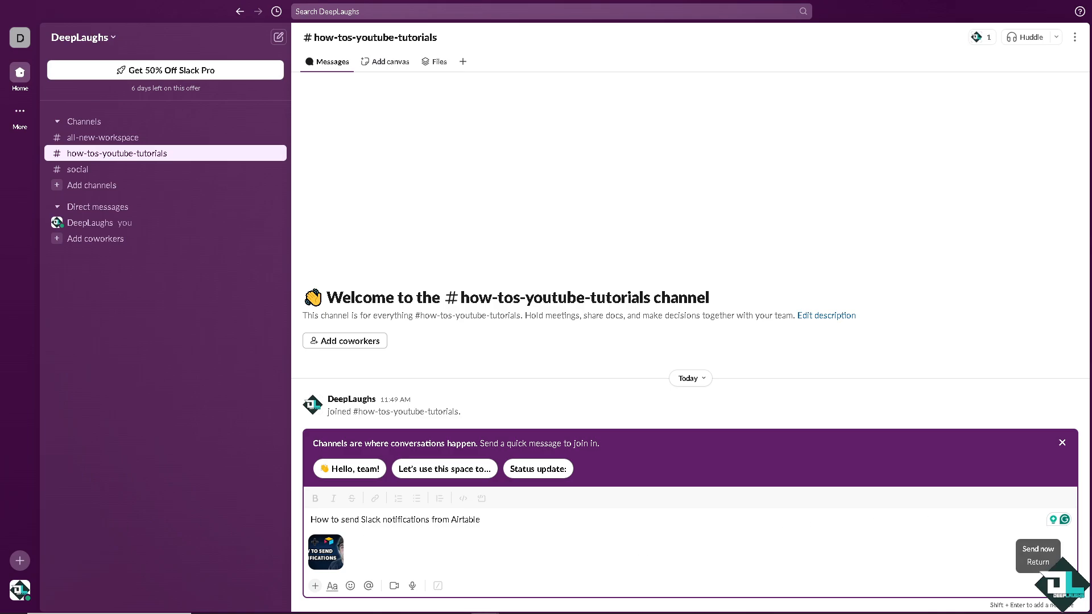
Send the message "How to send Slack notifications from Airtable" with its attached image to the #how-tos-youtube-tutorials channel in Slack.
click(1061, 586)
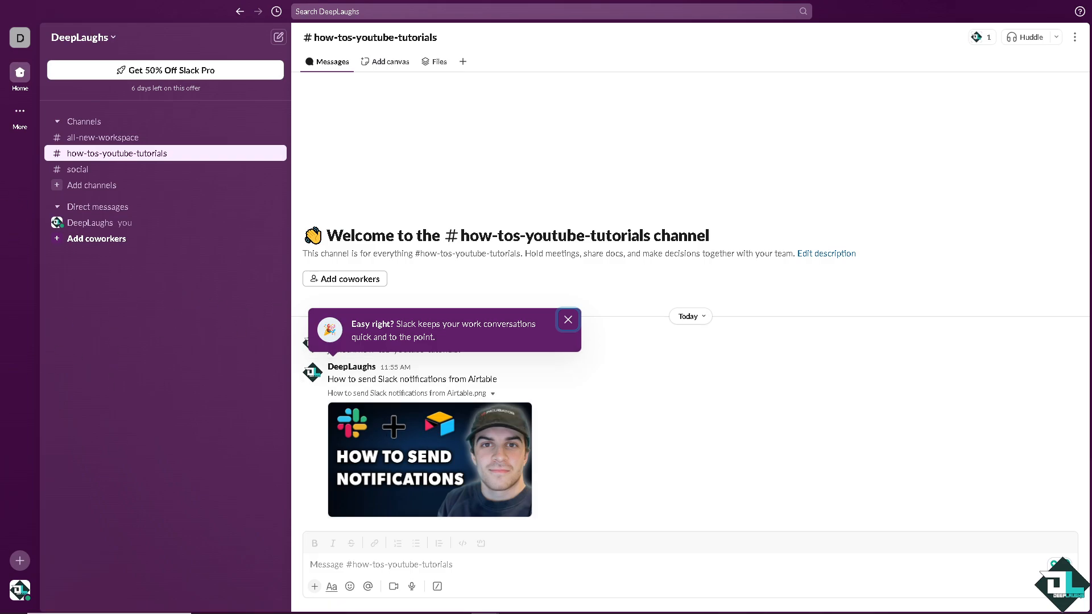
click(1075, 37)
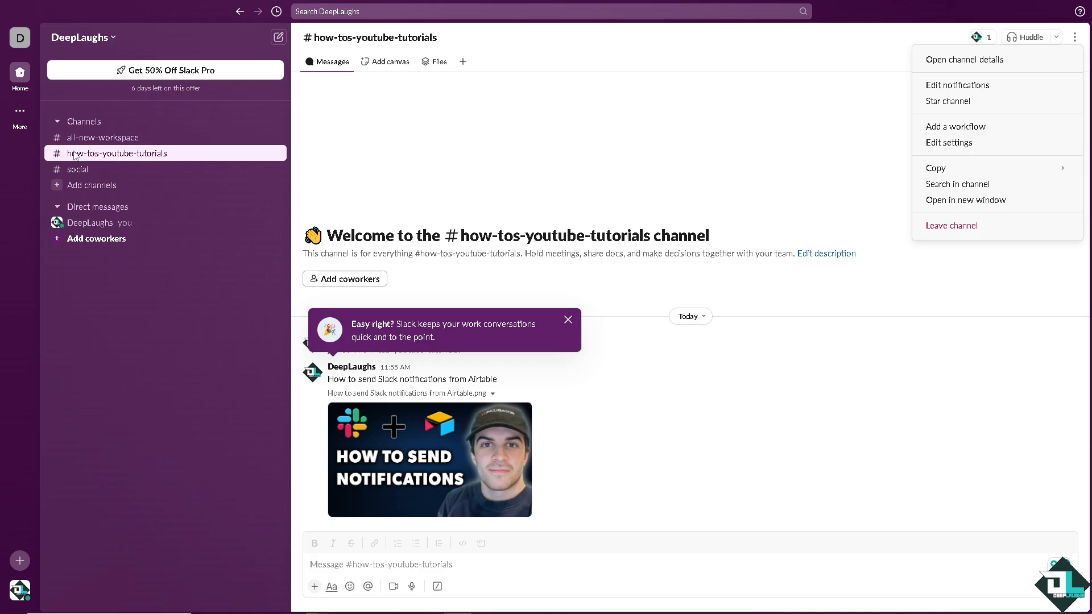
Find the Airtable app among Slack's automation apps and start adding it to the workspace.
click(18, 113)
click(19, 114)
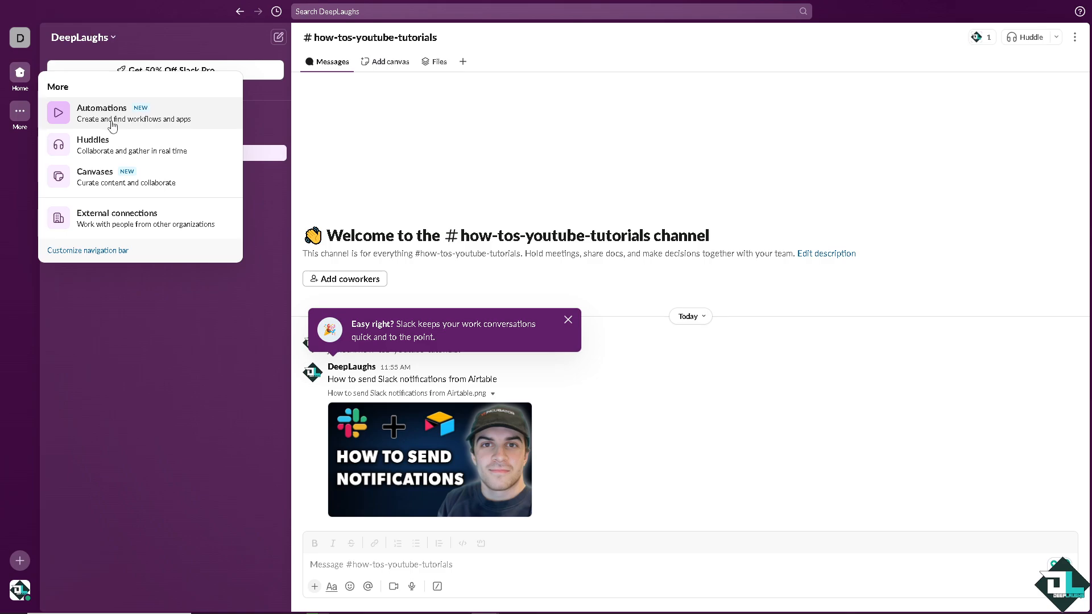
click(140, 118)
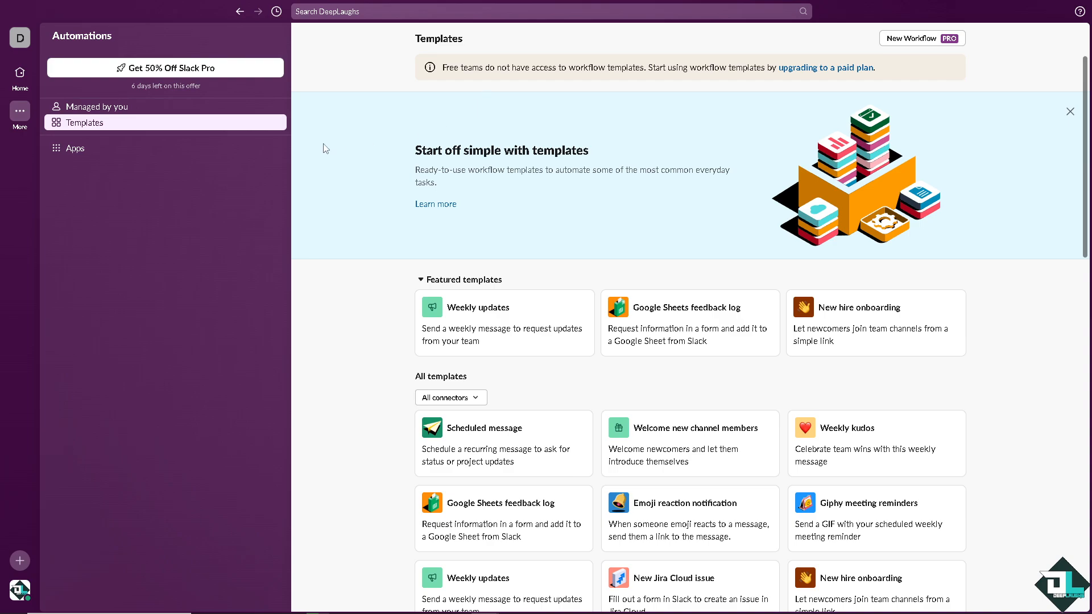
click(90, 151)
click(451, 72)
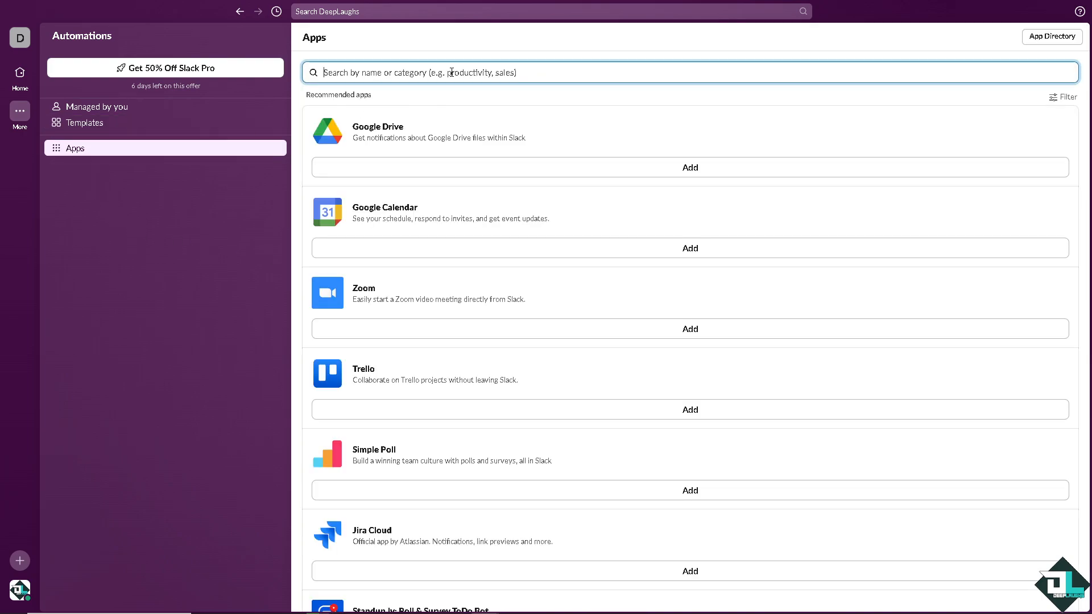
text(Airtabl)
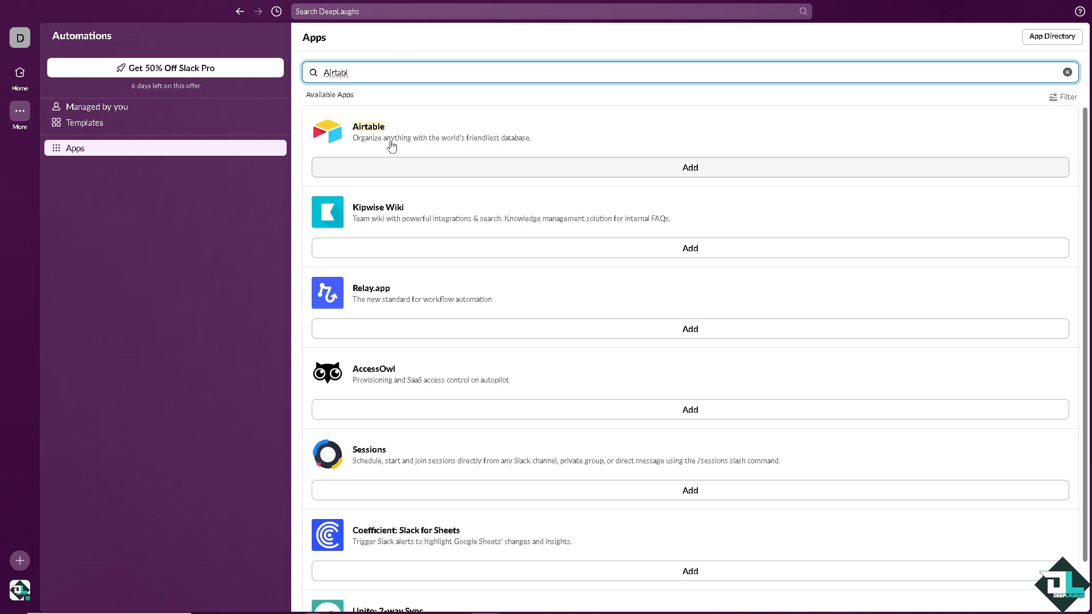
click(478, 169)
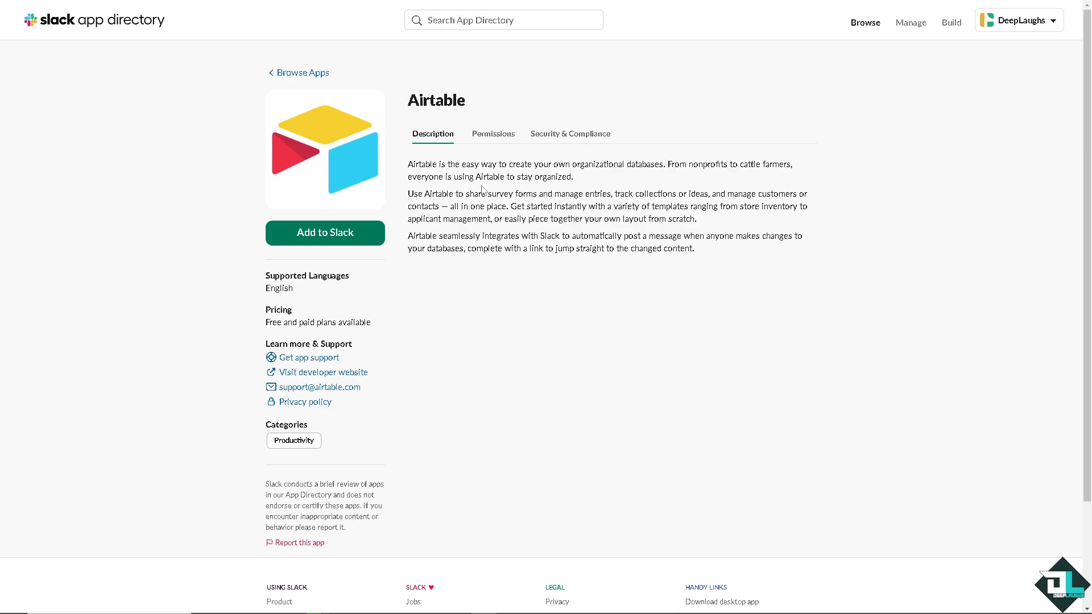
click(352, 229)
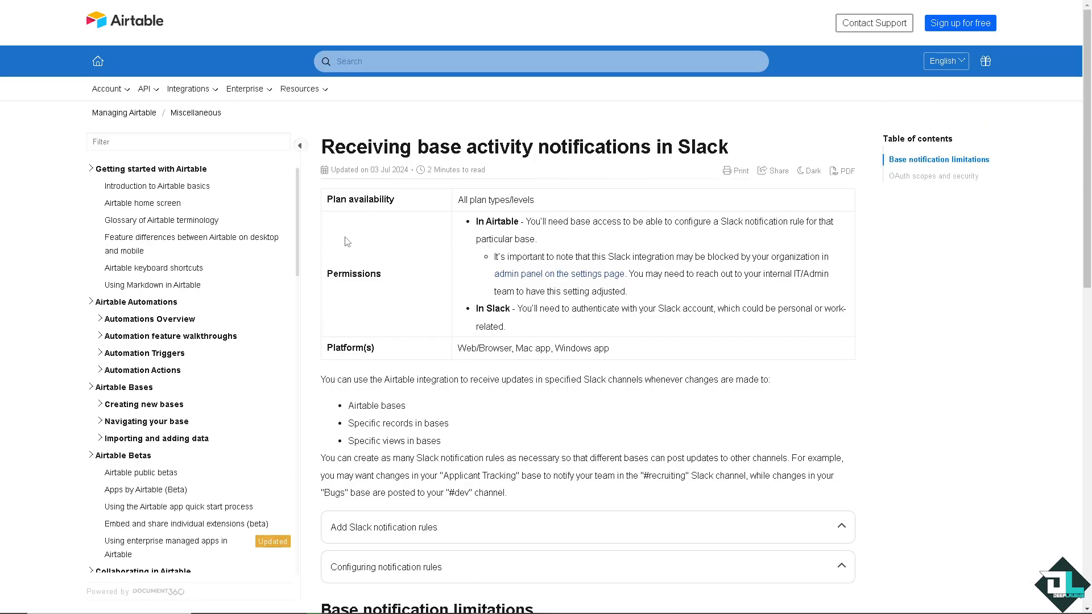
Read the support article on receiving base activity notifications in Slack, including the instructions for adding Slack notification rules.
scroll(433, 481, down, 1)
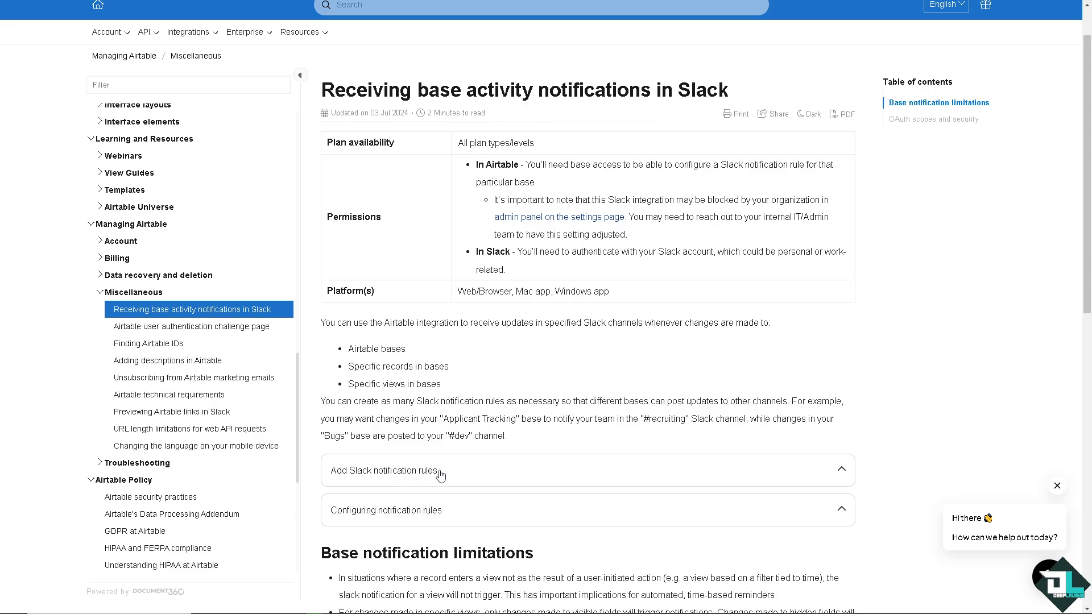
scroll(441, 475, down, 1)
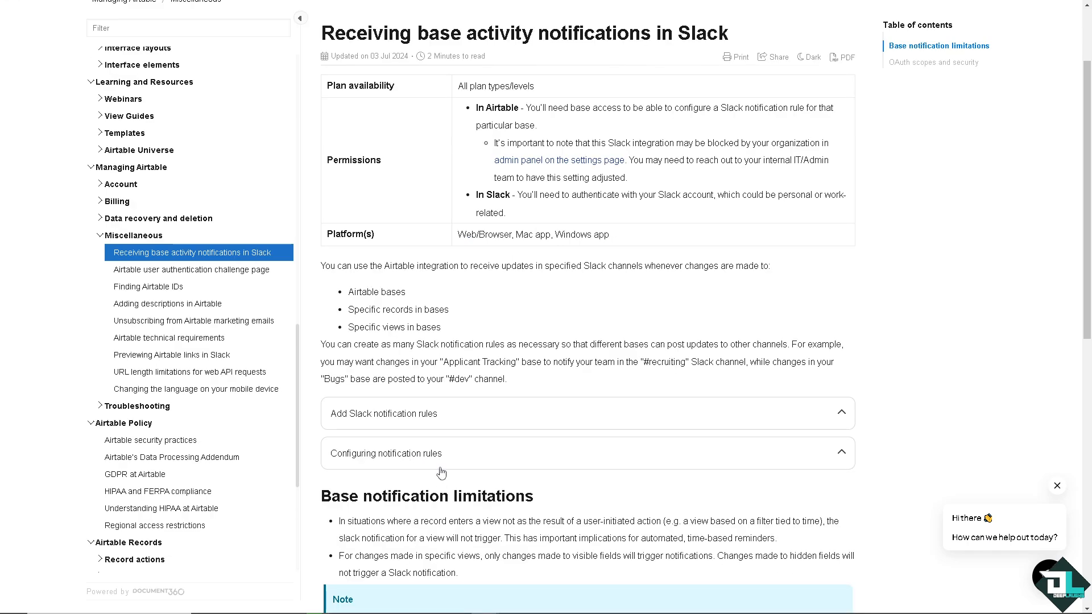
click(468, 420)
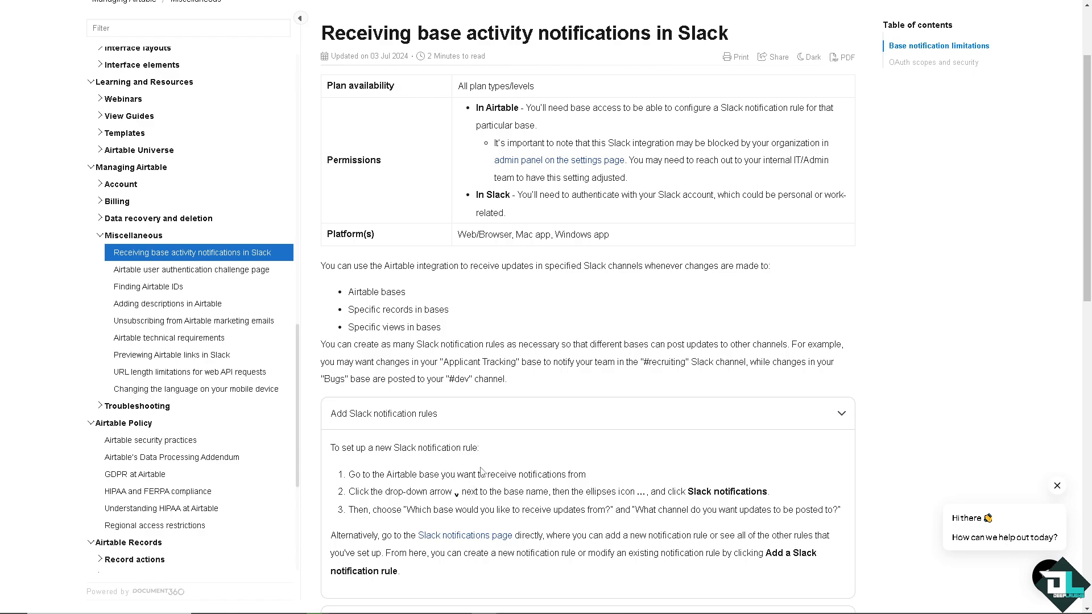
scroll(511, 452, up, 2)
scroll(438, 481, down, 2)
scroll(551, 474, down, 12)
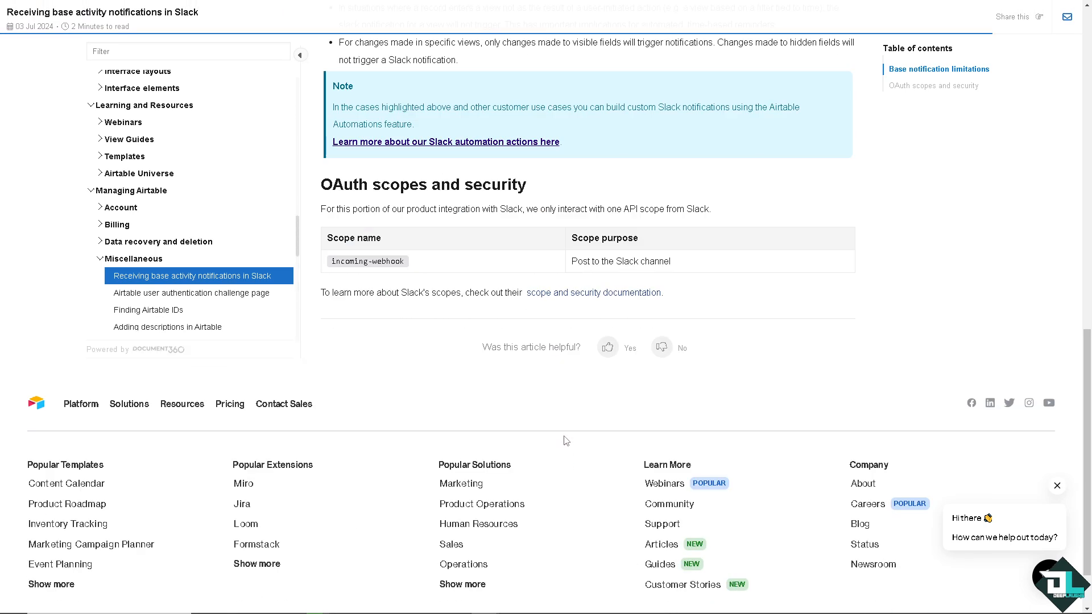
scroll(565, 439, up, 4)
scroll(560, 429, up, 8)
scroll(553, 418, up, 3)
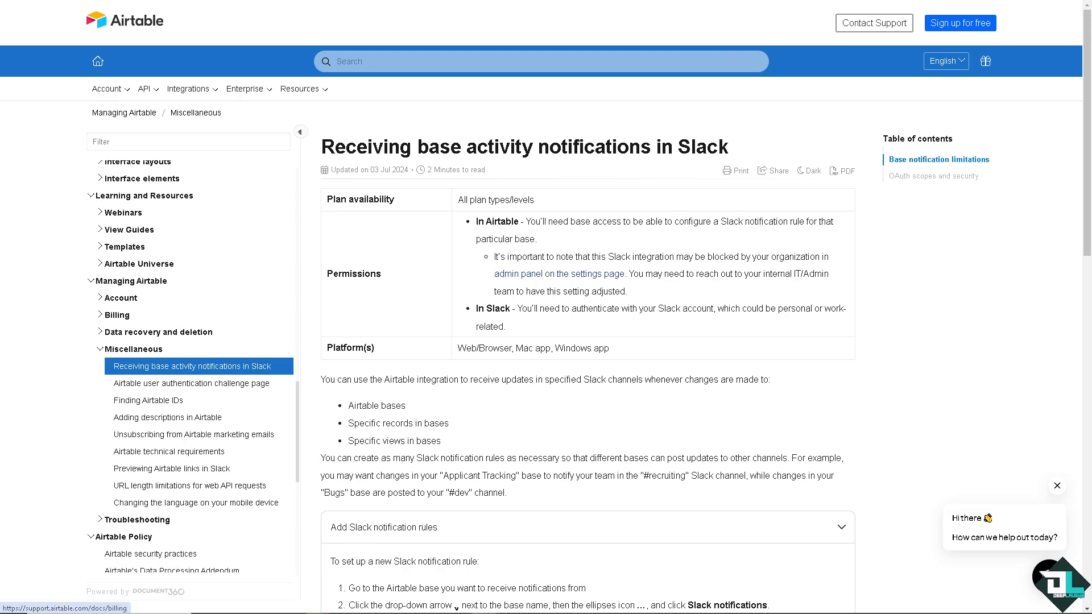
Go to Airtable's Slack integration page and get started with the native Airtable + Slack connection.
click(85, 1)
scroll(450, 369, down, 1)
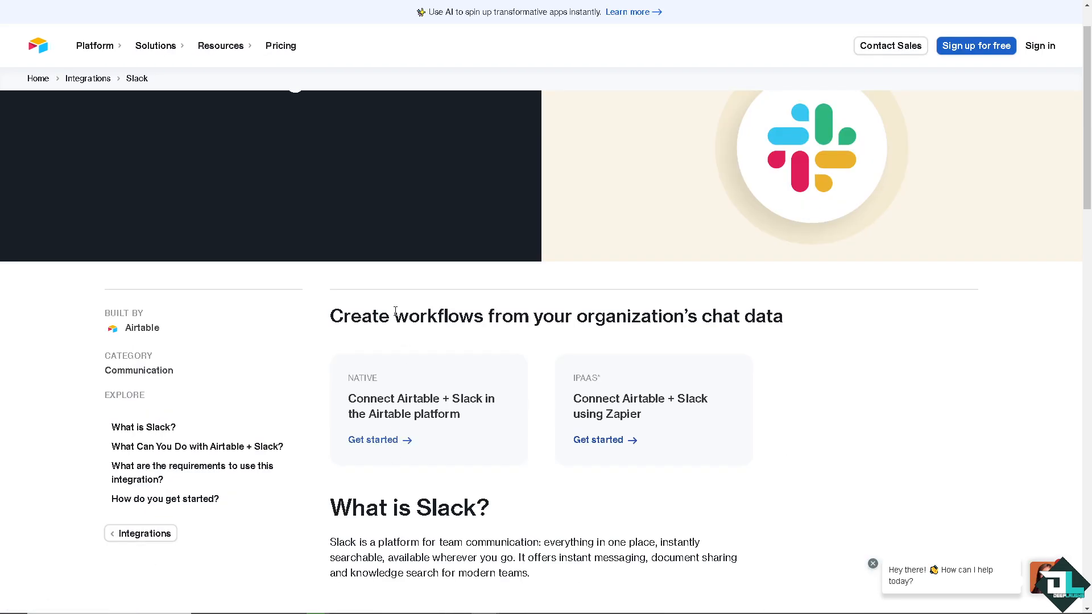
click(383, 422)
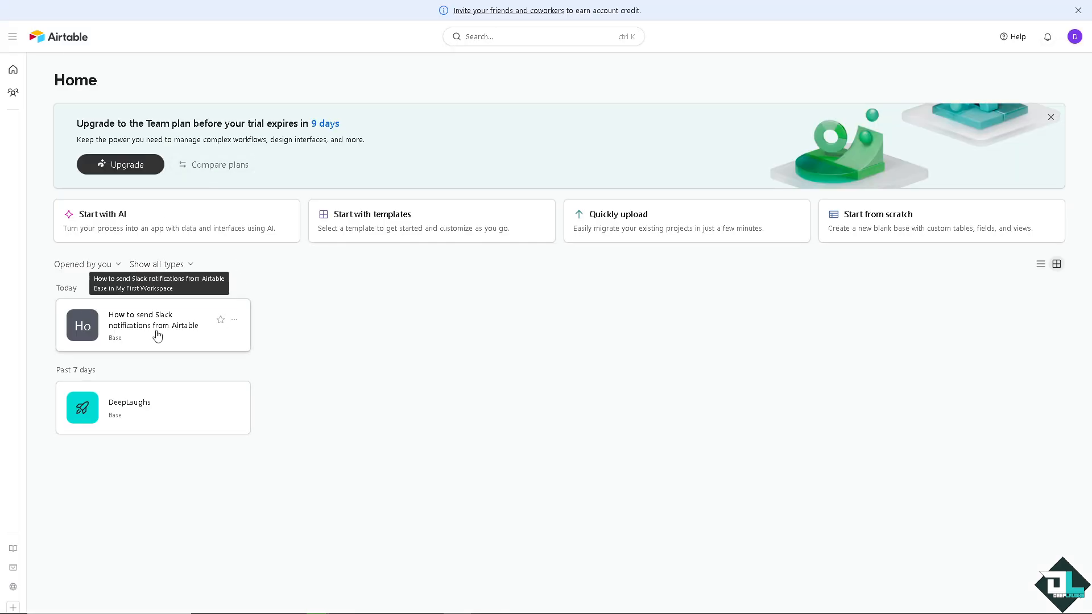
Check Airtable's existing connected accounts and third-party integrations.
click(157, 331)
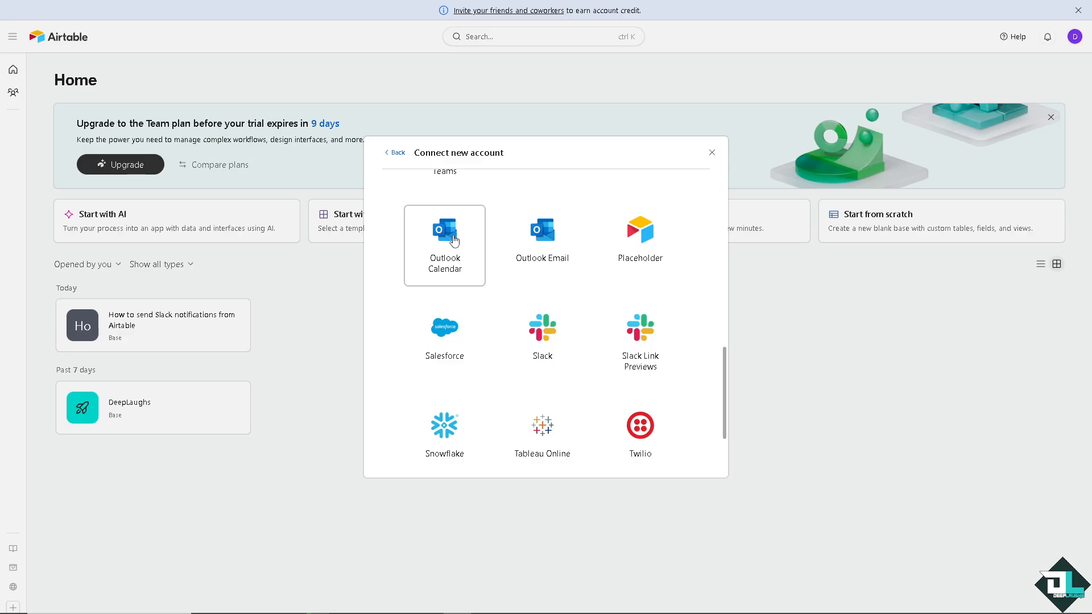
click(385, 153)
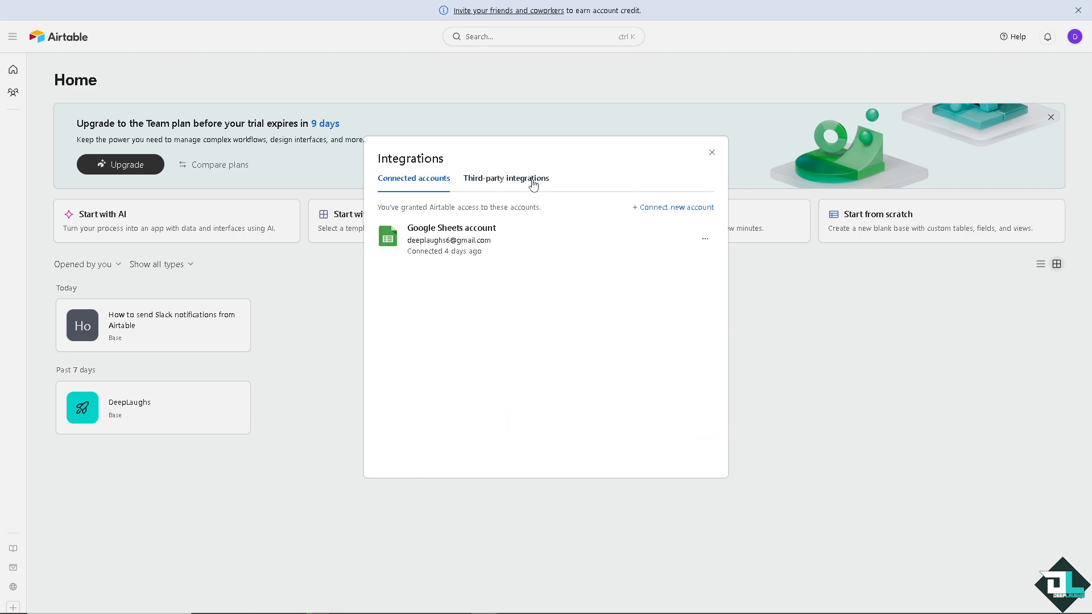
click(509, 179)
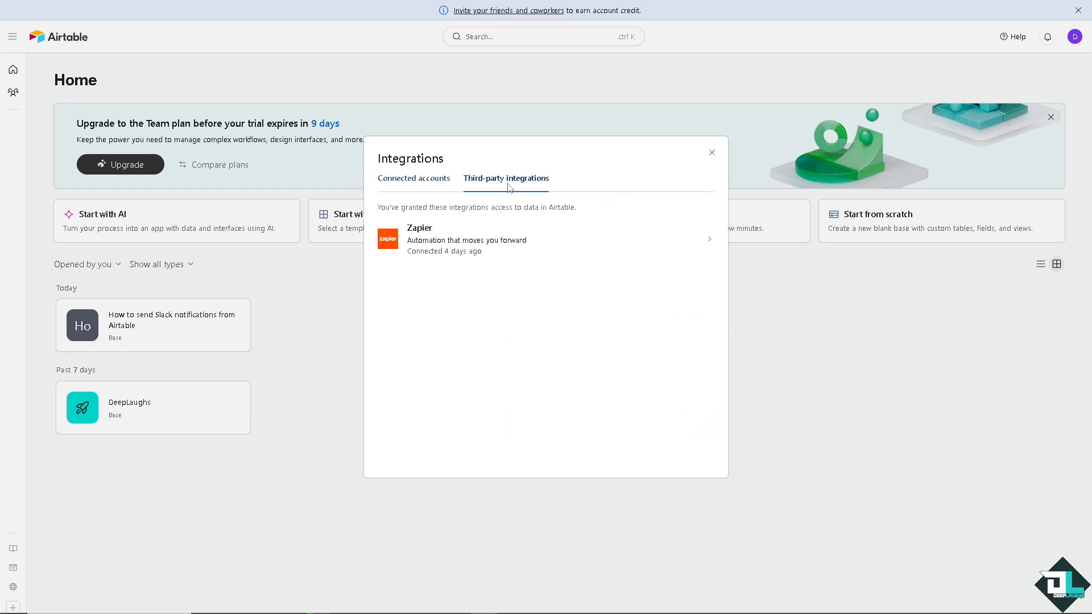
click(407, 180)
Connect a new Slack account to Airtable, allow access to the DeepLaughs workspace, and close the integrations dialog.
click(660, 214)
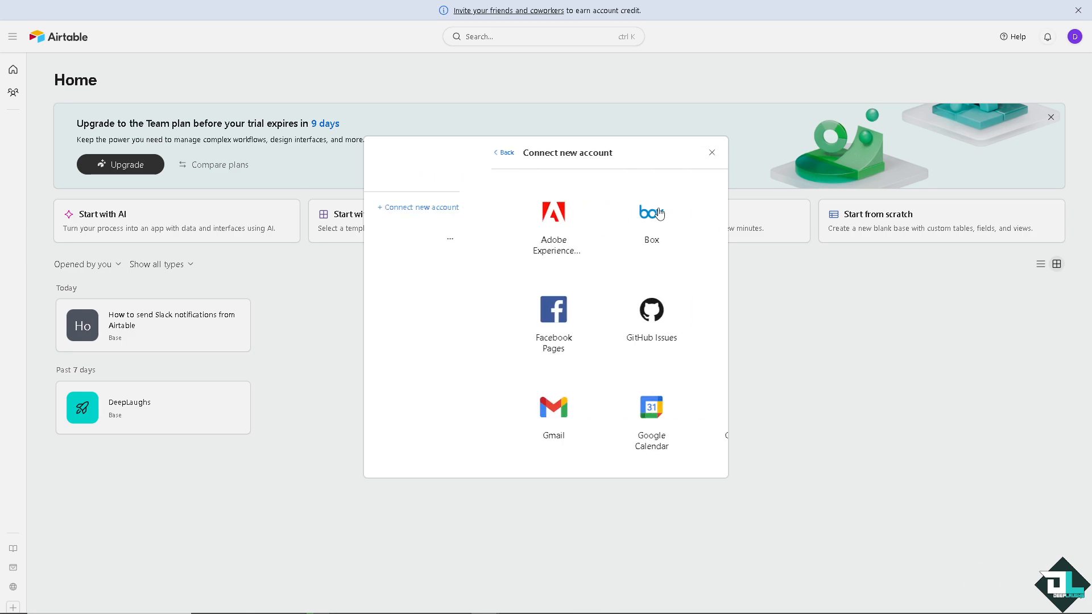
scroll(554, 350, down, 7)
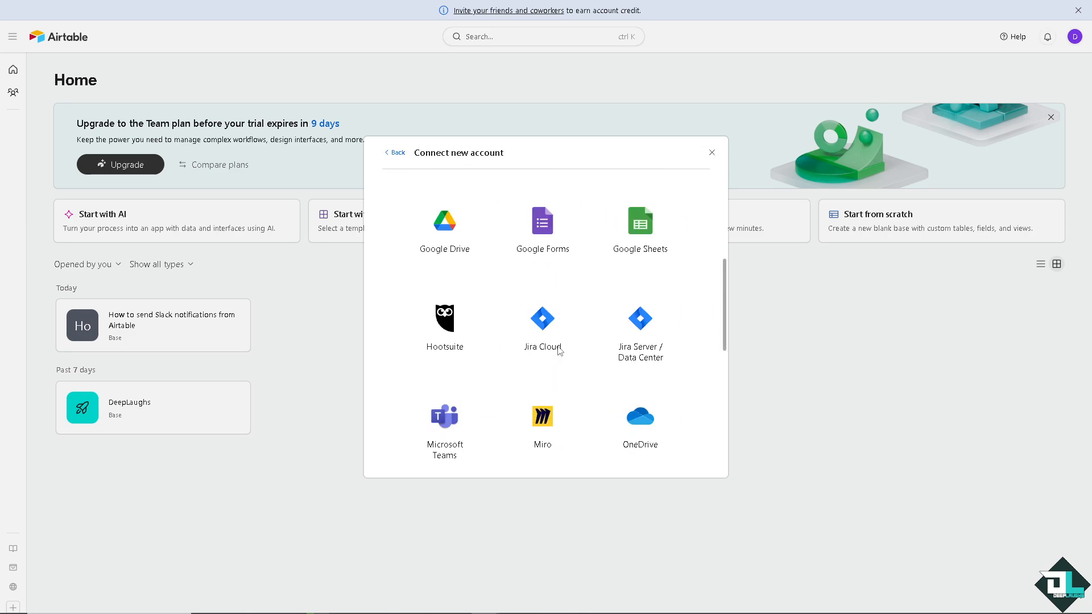
scroll(550, 373, down, 3)
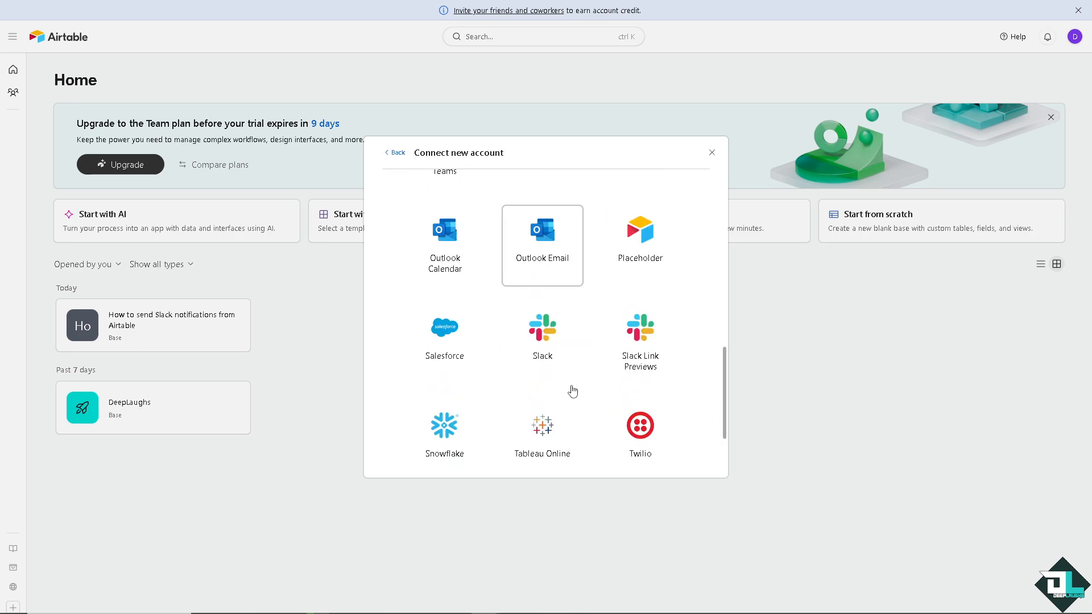
click(551, 336)
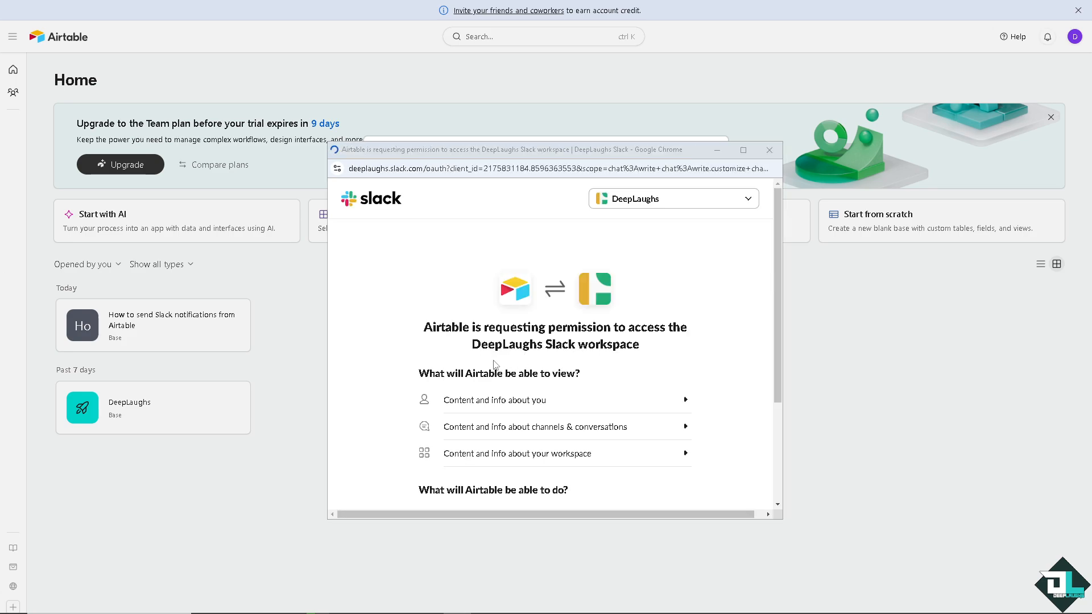
scroll(498, 366, down, 3)
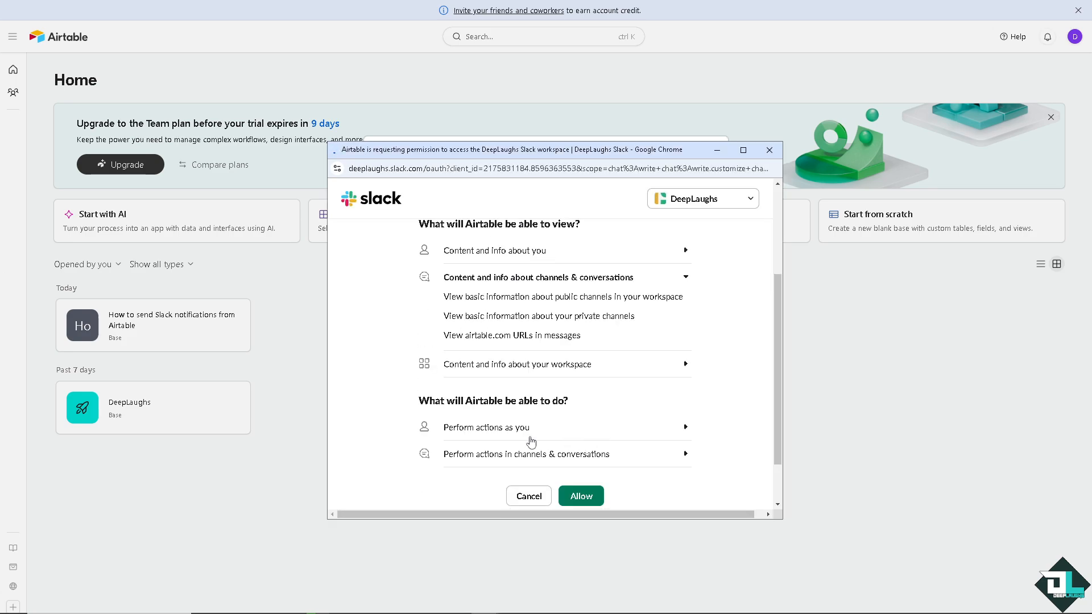
click(587, 497)
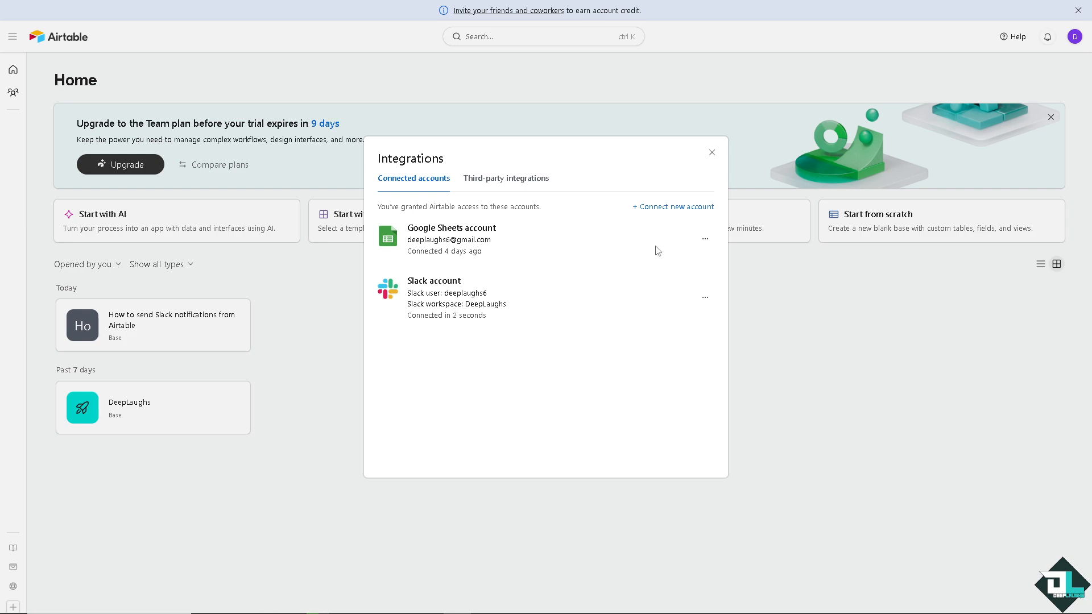
click(712, 154)
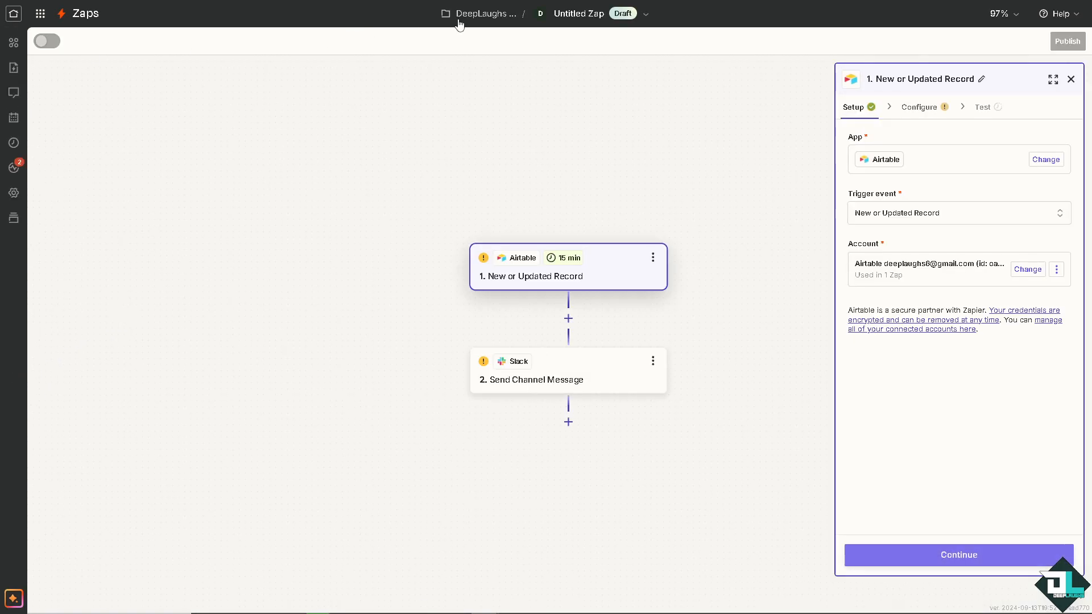
In Zapier, rename the untitled Zap as "How to send Slack notifications from Airtable".
click(585, 17)
click(585, 52)
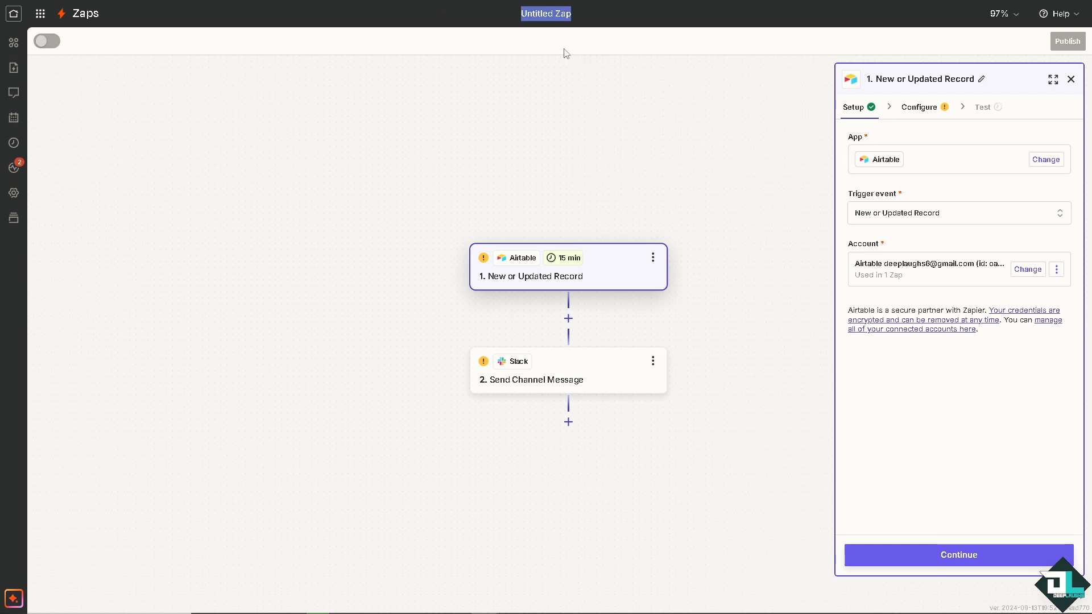
text(How to send Slack notifications from Airtable)
key(Return)
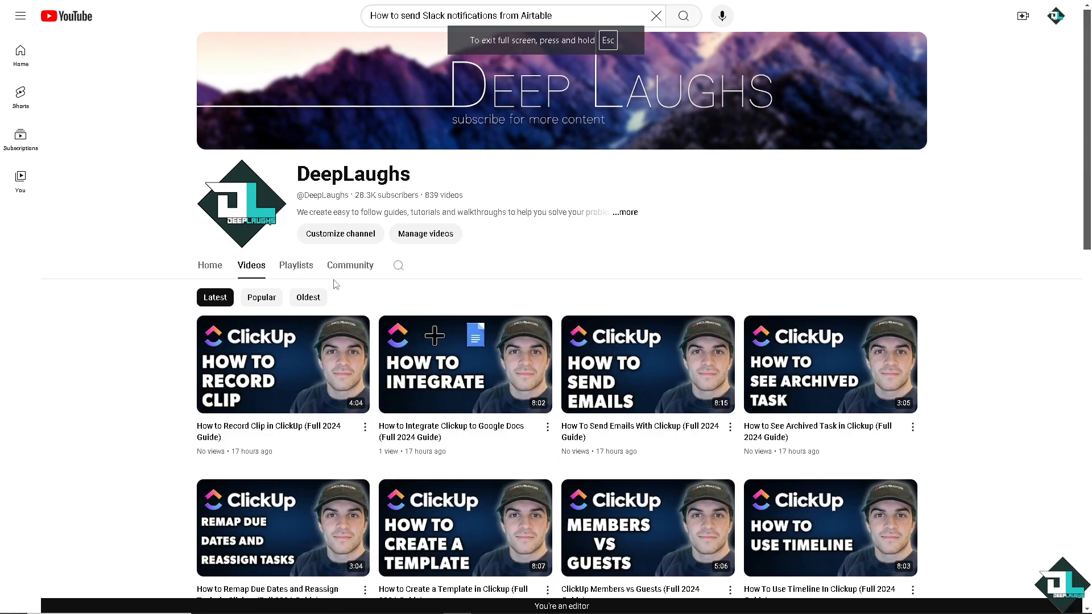
Switch to the DeepLaughs YouTube channel, search its videos for Zapier and look through the tutorials.
click(398, 267)
text(Zapier)
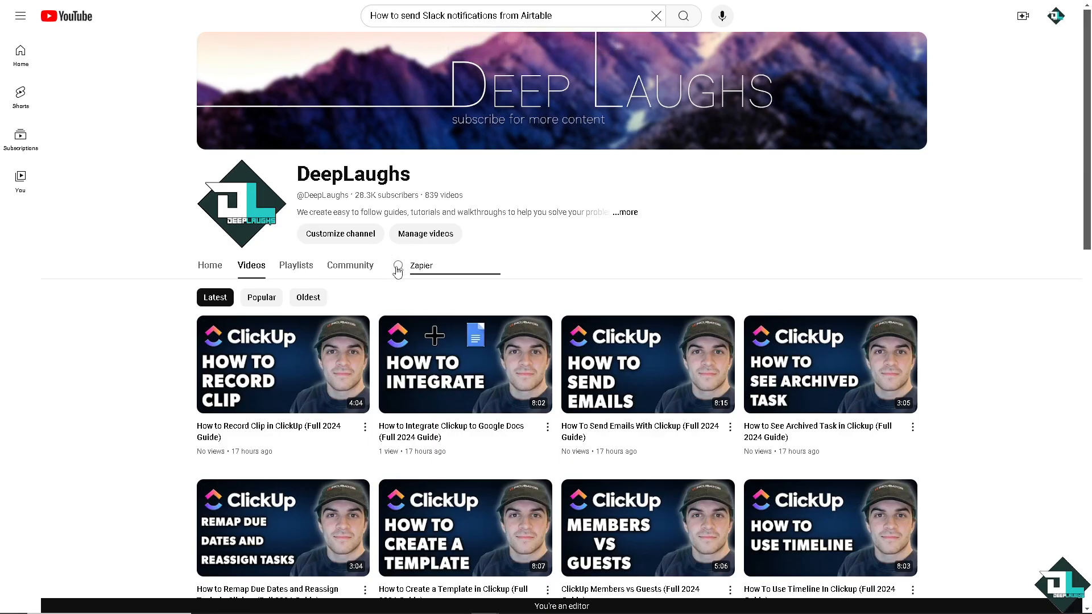
key(Return)
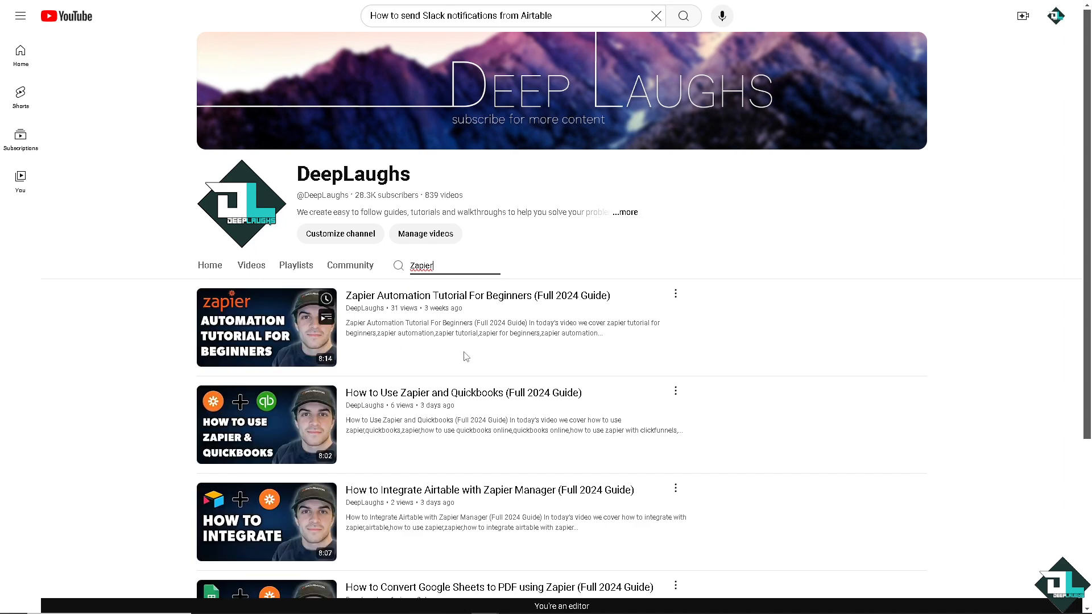
scroll(398, 364, down, 3)
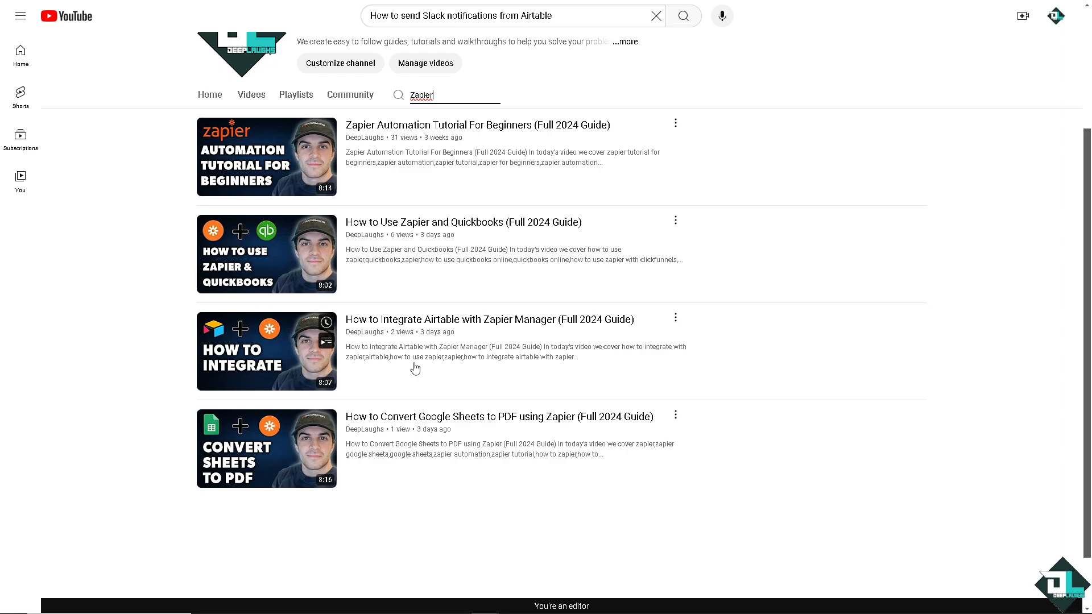
scroll(416, 368, up, 3)
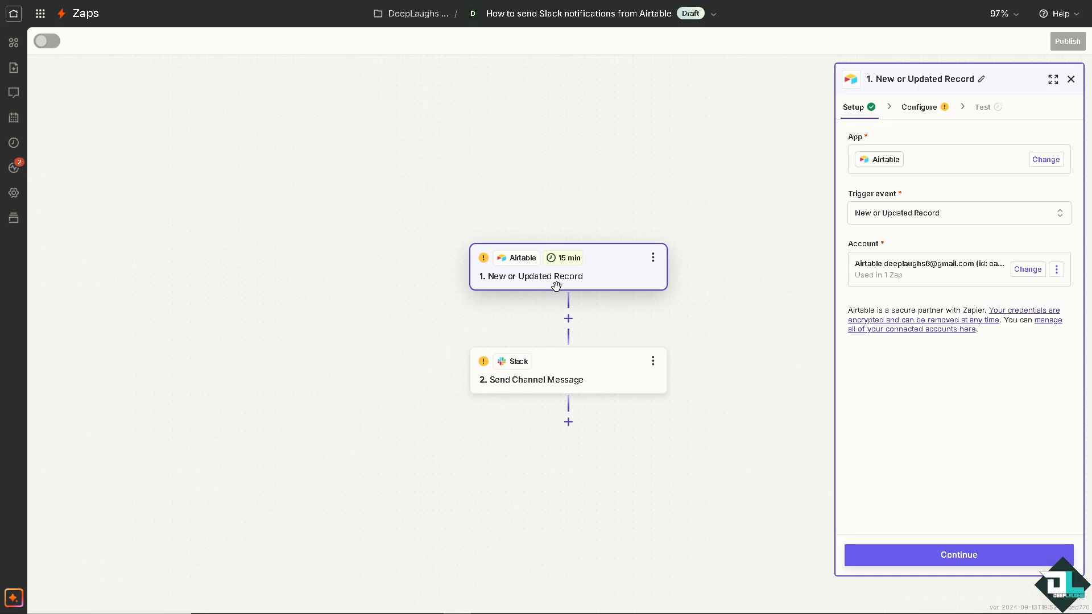
Back in Zapier, choose New or Updated Record as the Airtable trigger event and continue to the trigger's configuration.
click(934, 214)
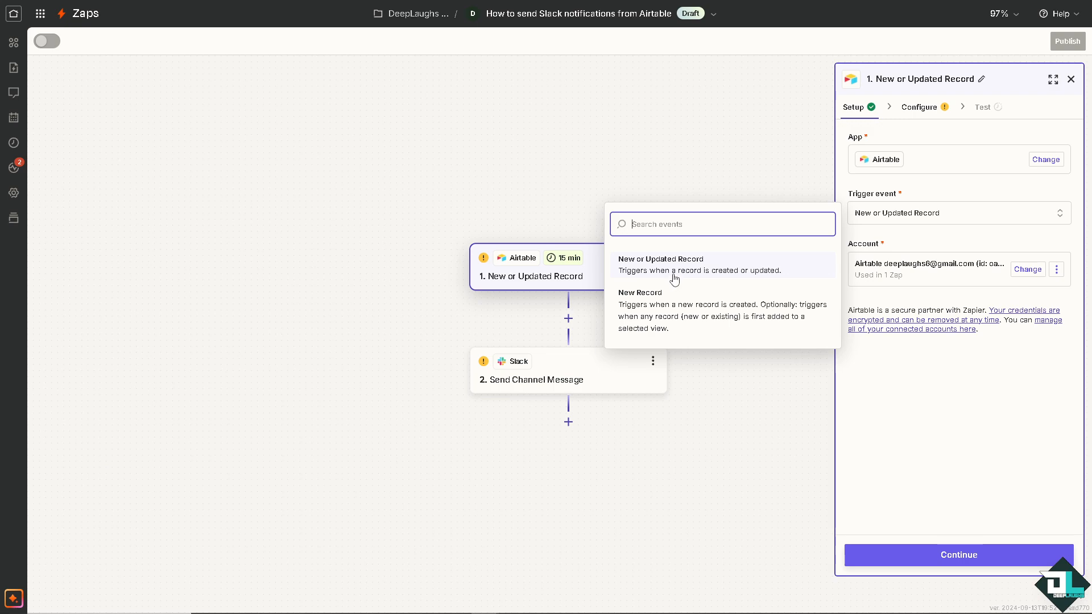
click(678, 271)
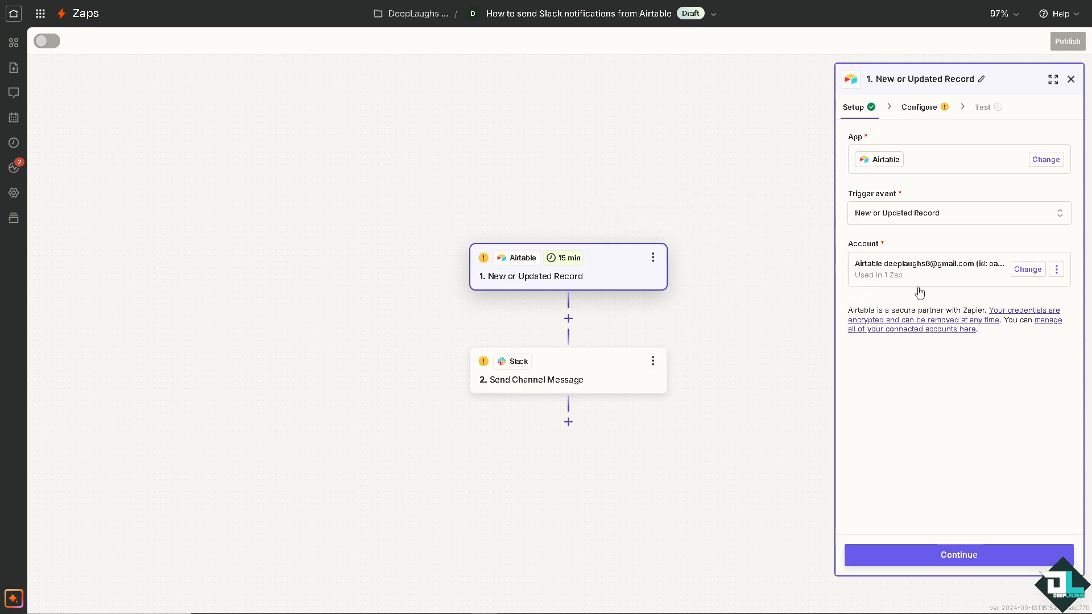
click(895, 556)
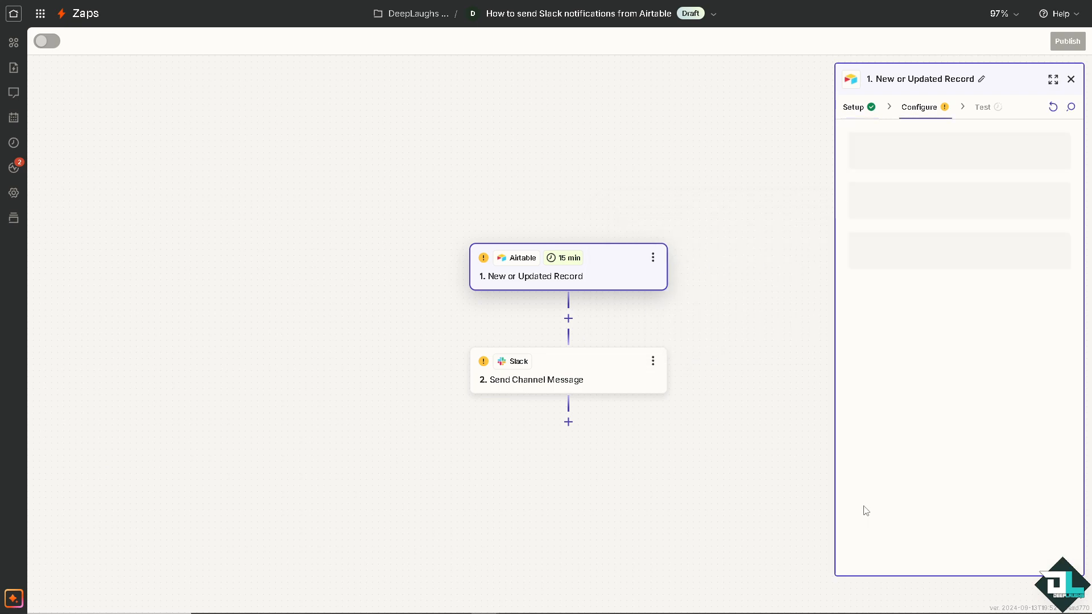
Set the trigger's base to "How to send Slack notifications from Airtable" and its table to Class 1.
click(899, 157)
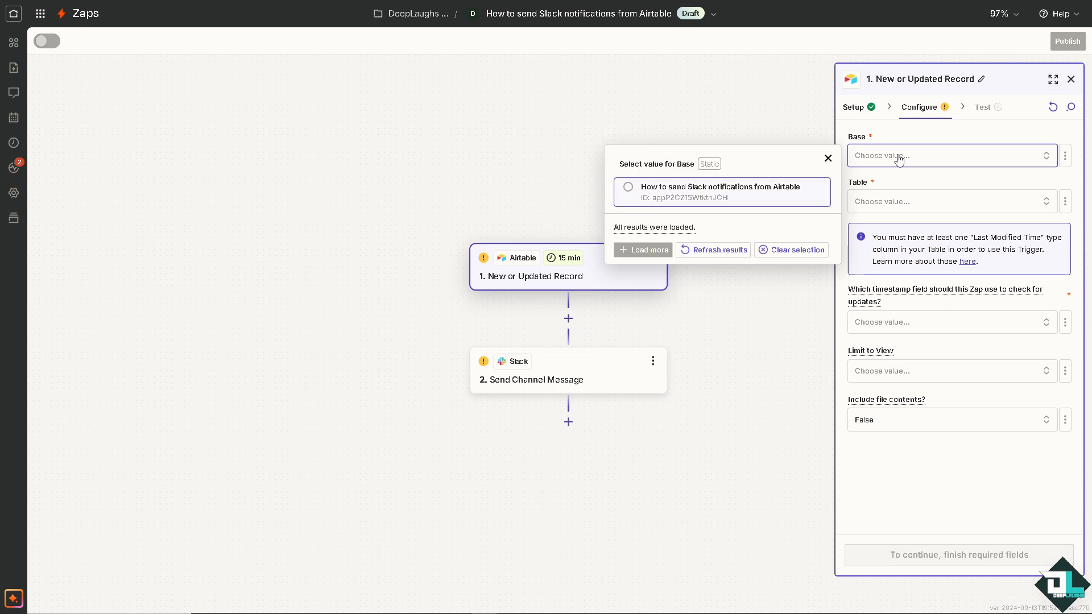
click(629, 194)
click(922, 205)
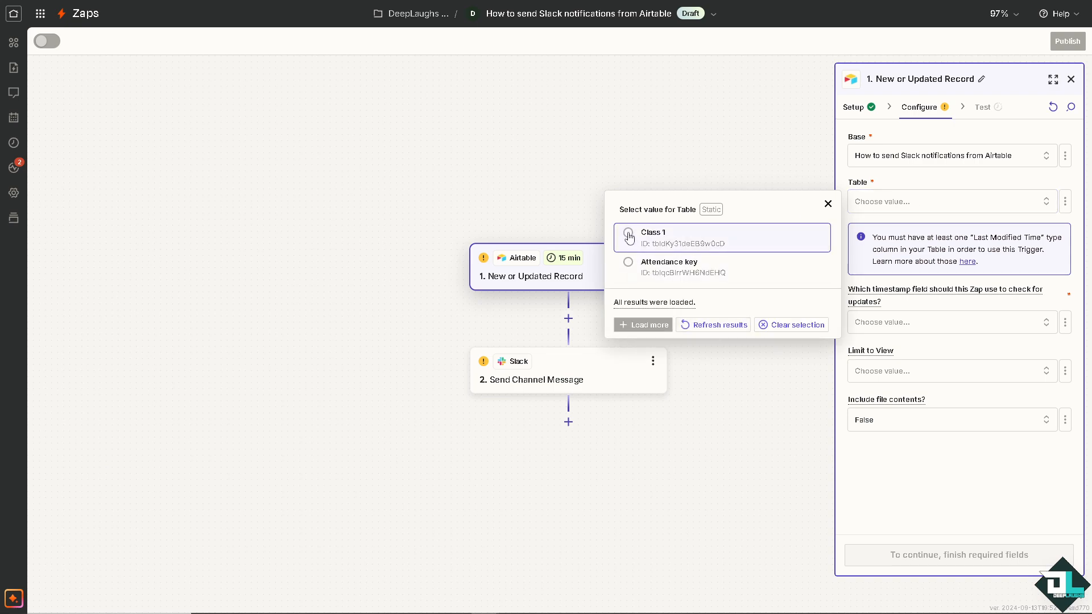
click(630, 238)
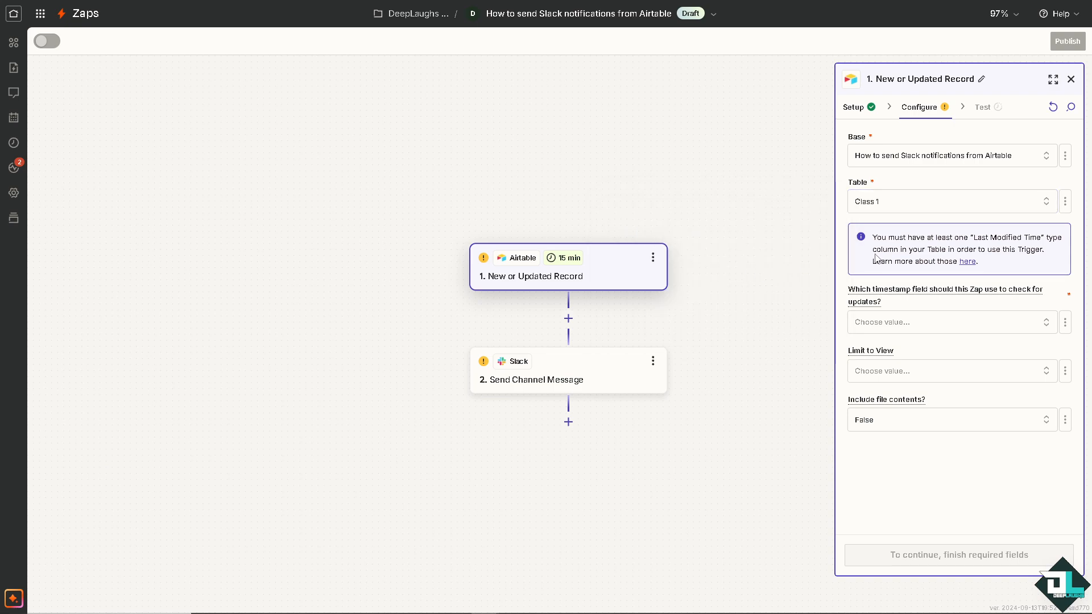
Try to choose a timestamp field for detecting updates, refreshing the available options and clearing the selection.
click(877, 329)
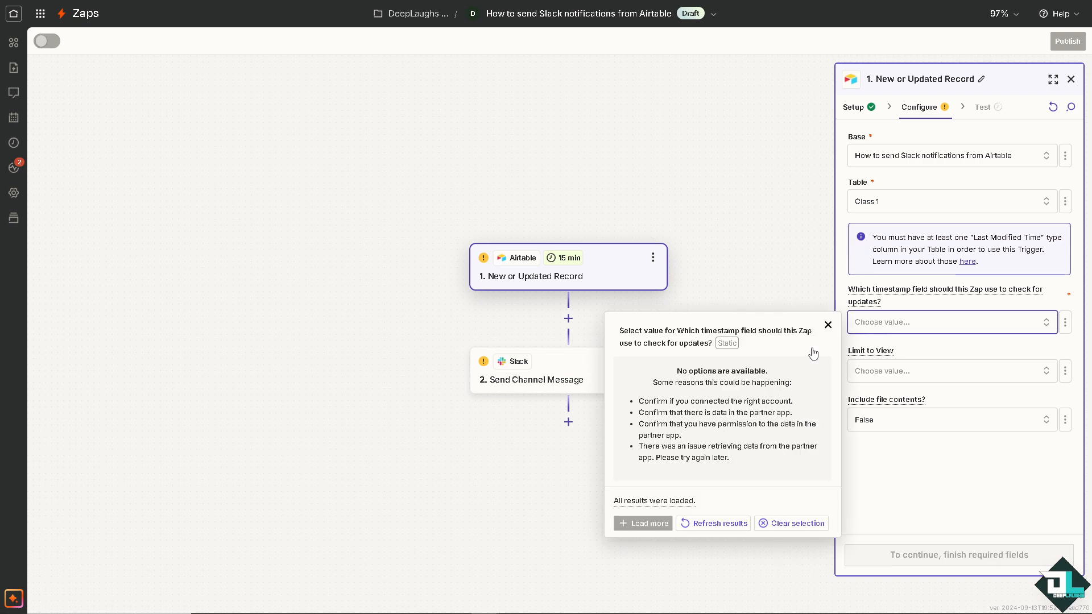
click(732, 523)
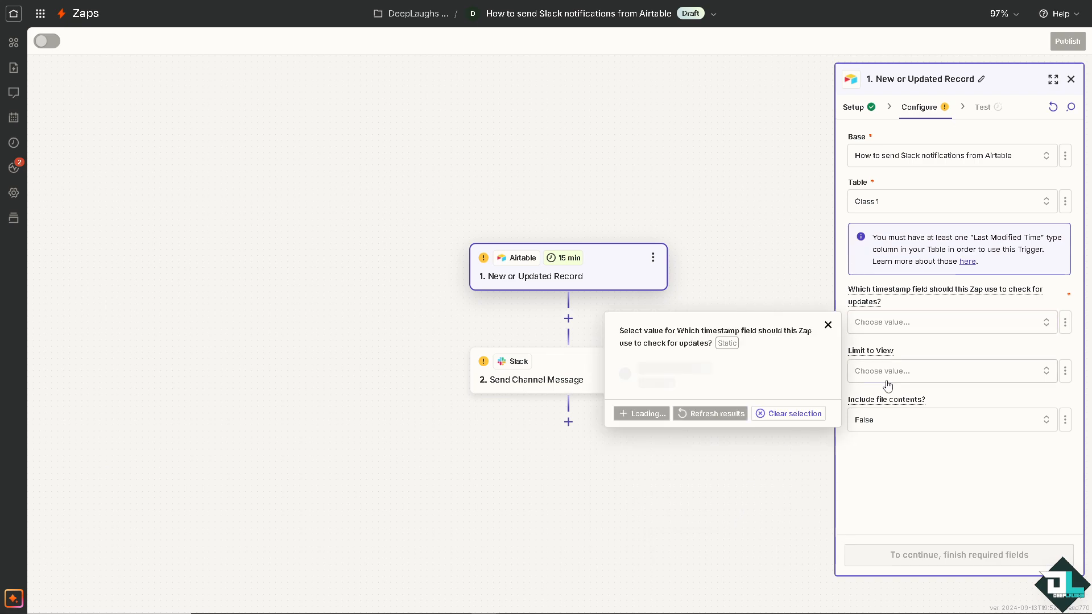
click(785, 527)
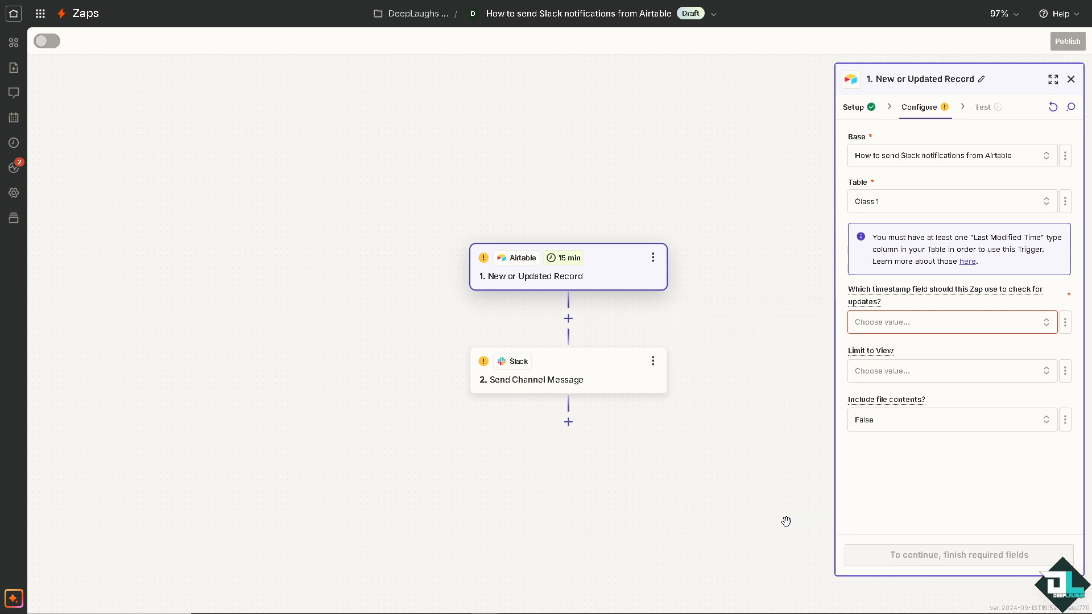
click(890, 329)
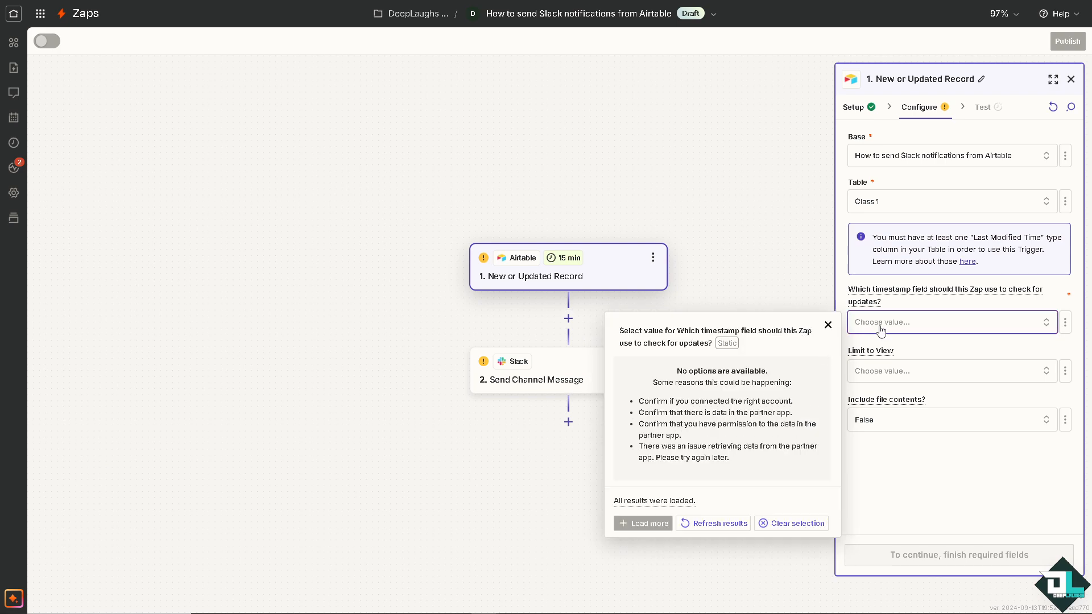
click(881, 330)
click(881, 330)
click(707, 527)
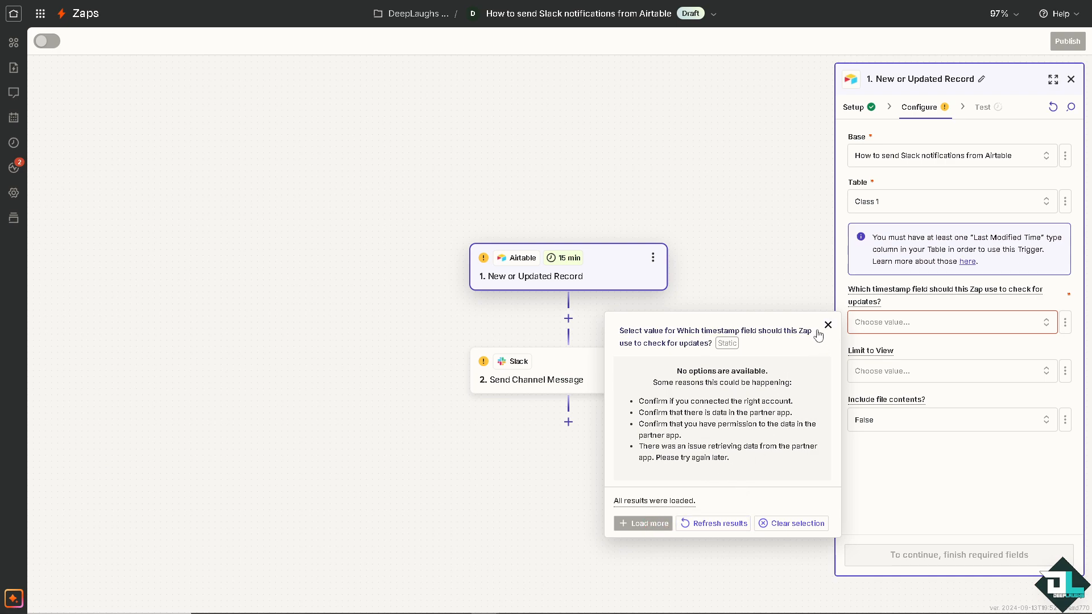
click(438, 456)
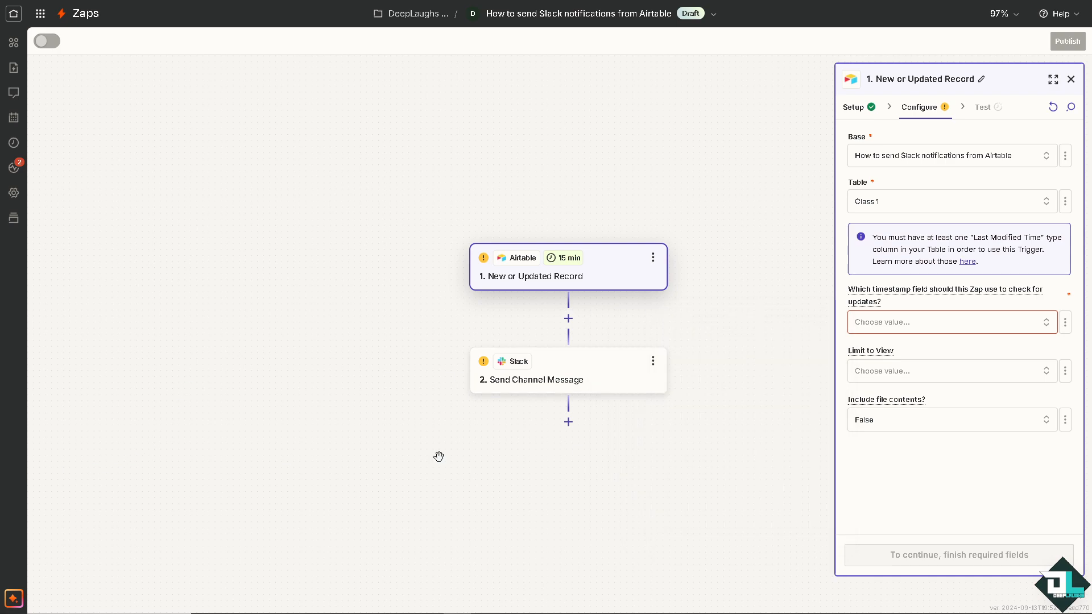
Limit the trigger to the view "How to send Slack notifications from Airtable" and set Include file contents to True.
click(947, 422)
click(909, 382)
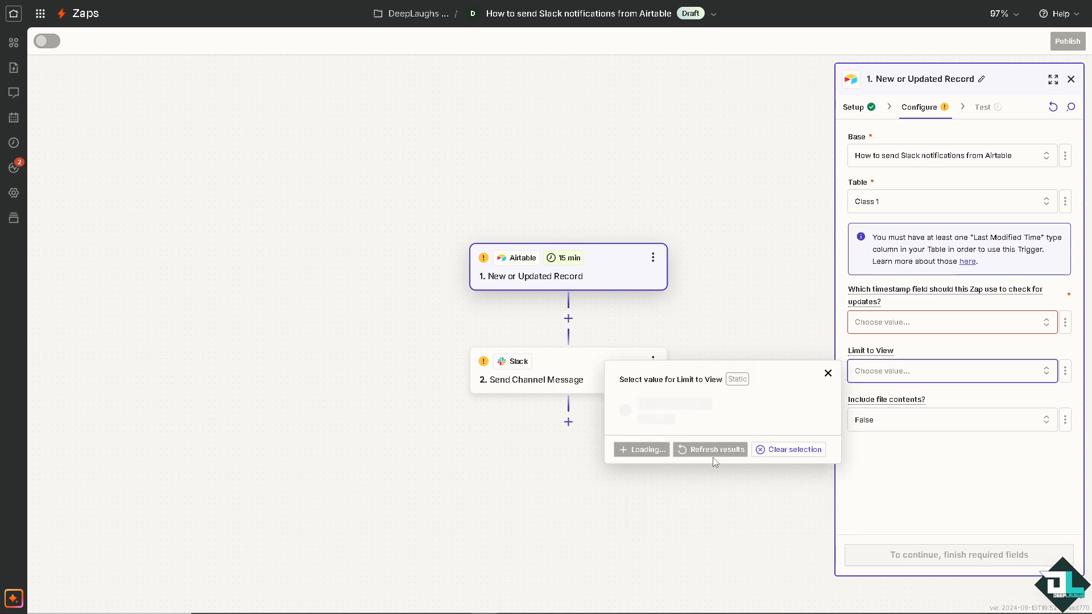
click(653, 405)
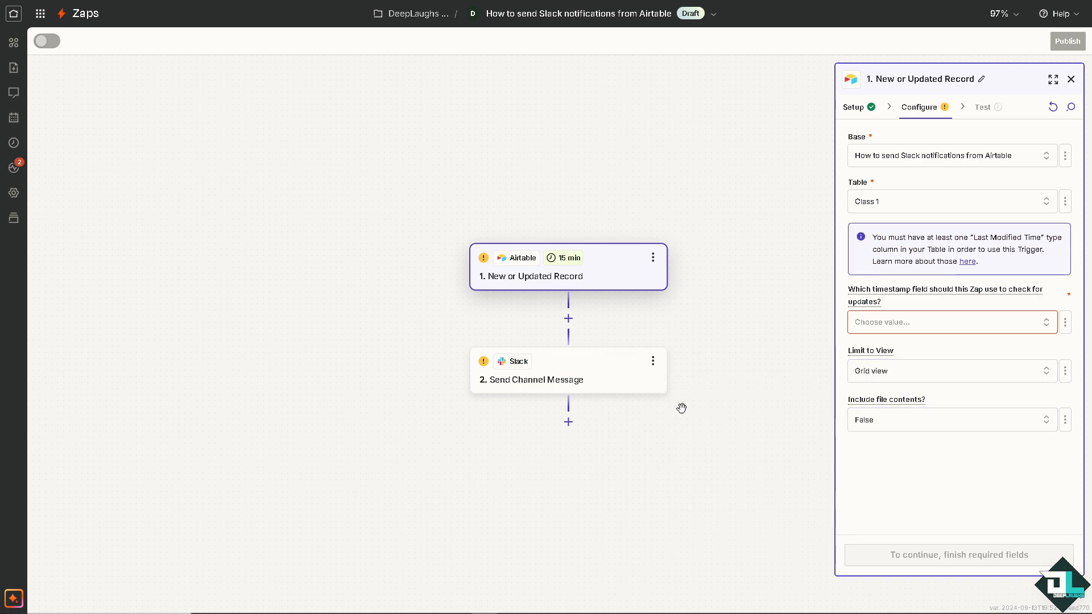
click(880, 373)
click(658, 407)
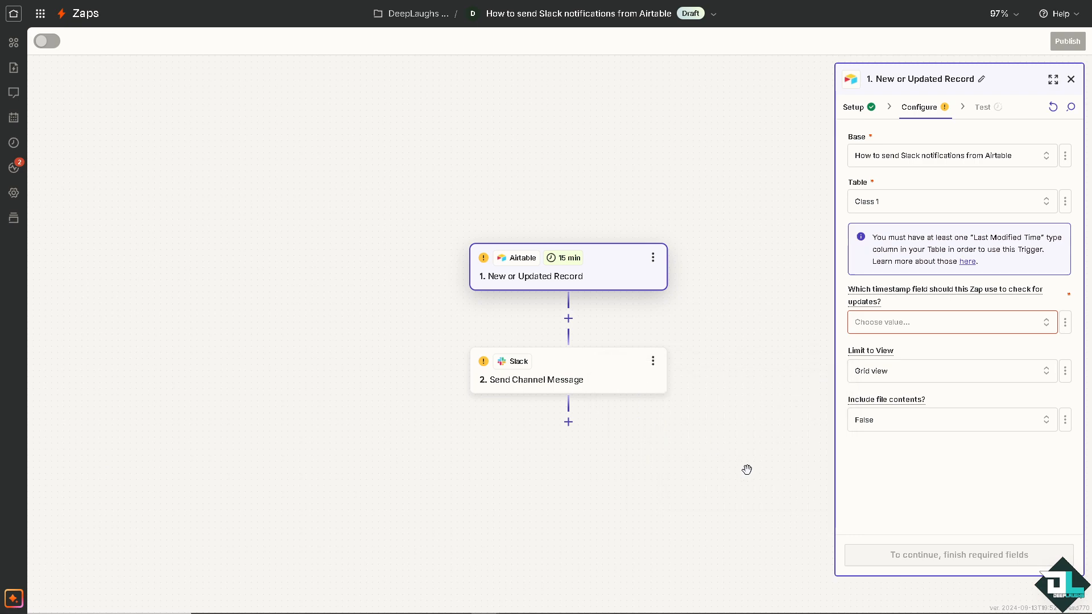
click(946, 420)
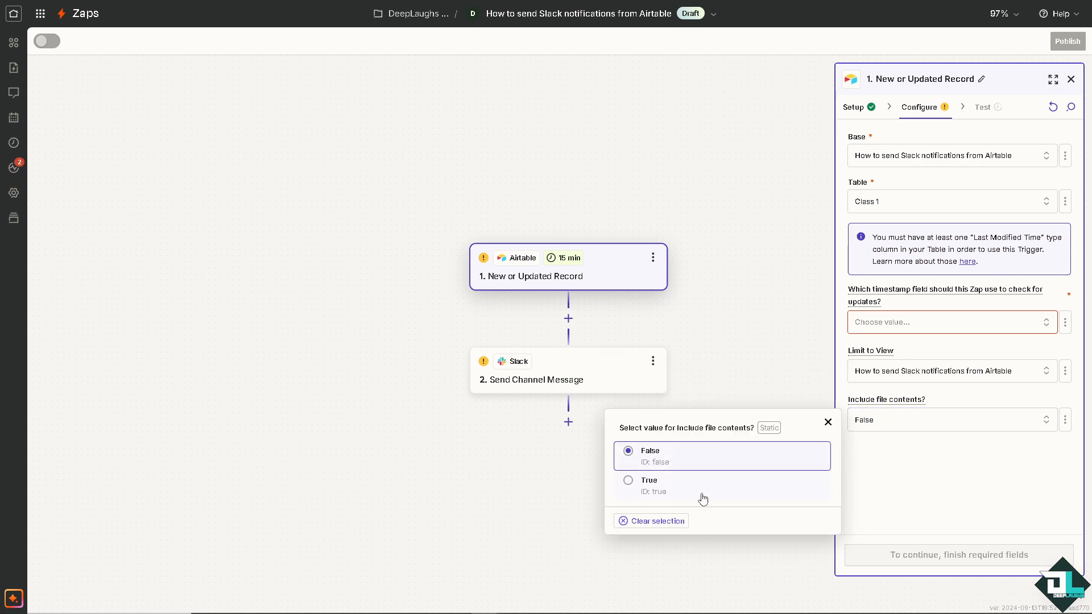
click(648, 489)
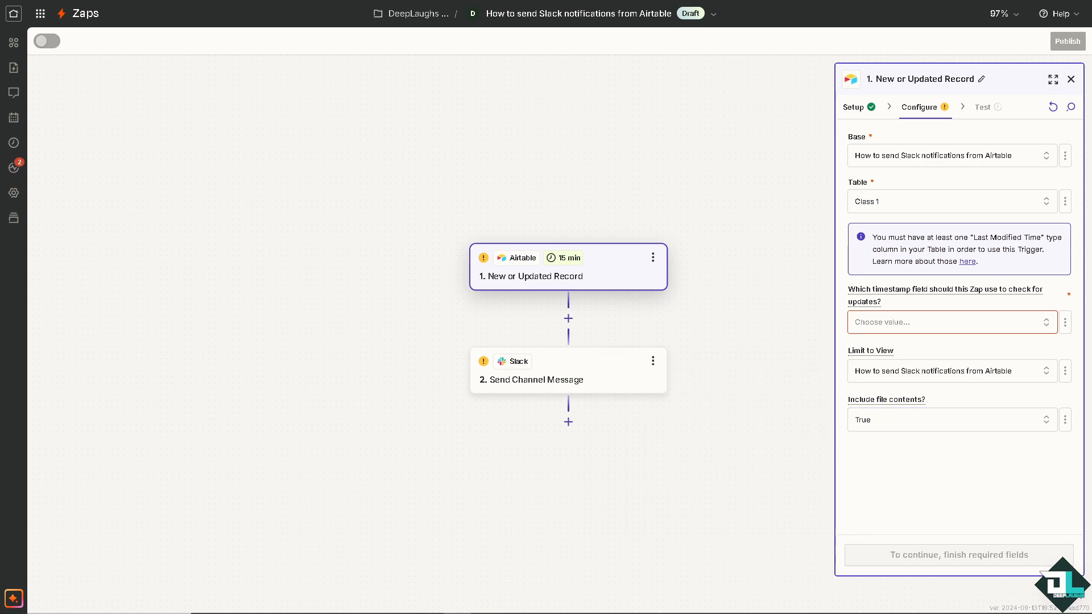
Continue to the Airtable trigger's test stage, test the trigger, and repeat the test.
click(899, 556)
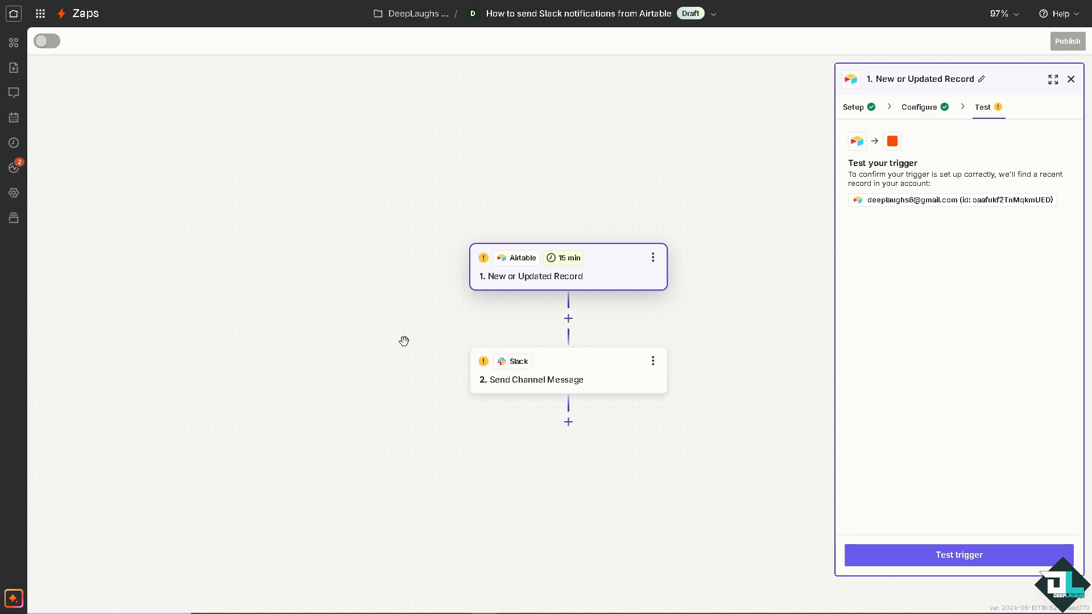
click(959, 557)
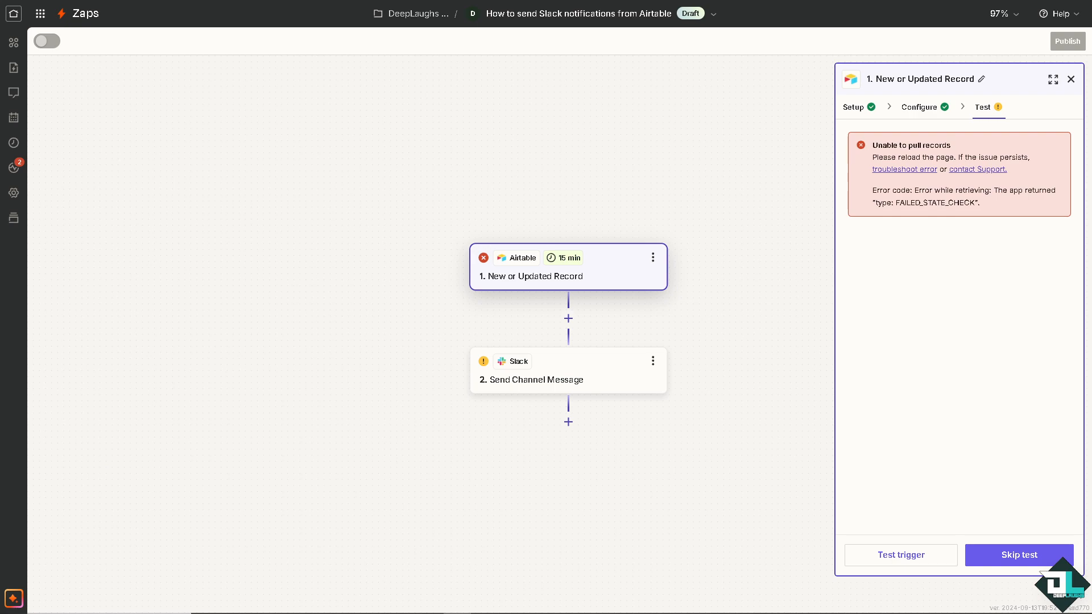
click(921, 556)
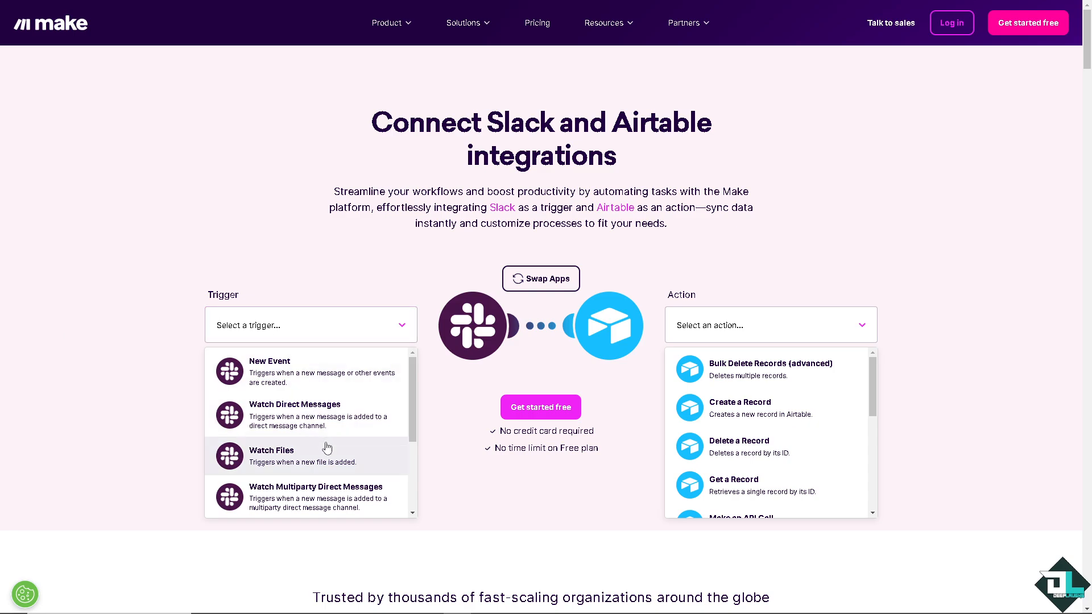
Switch to Make's Slack and Airtable integration page, review the Slack triggers and choose Watch Files.
scroll(330, 466, down, 3)
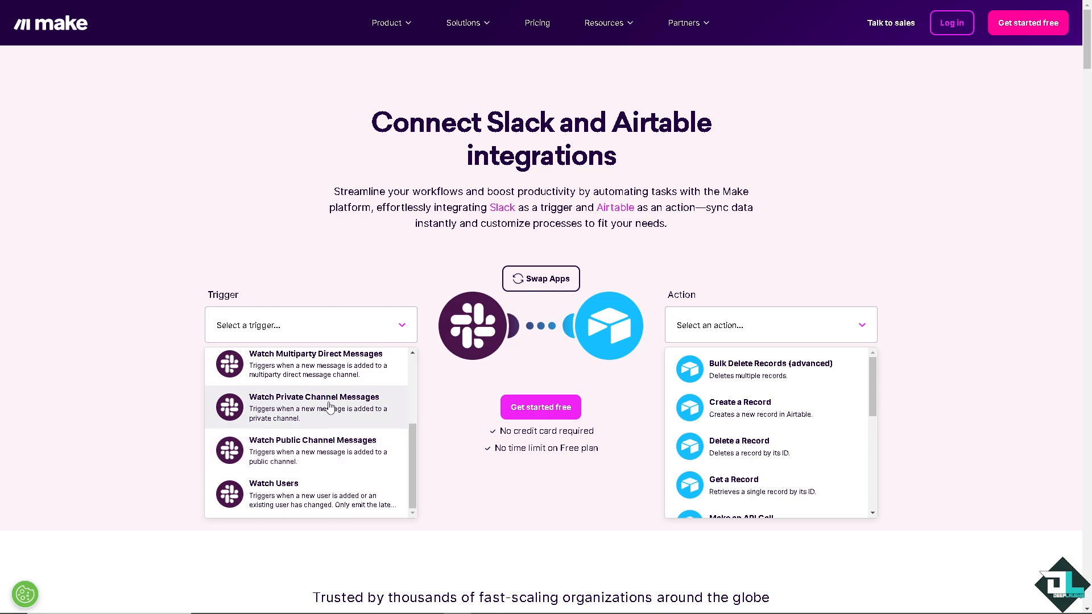
scroll(329, 403, up, 3)
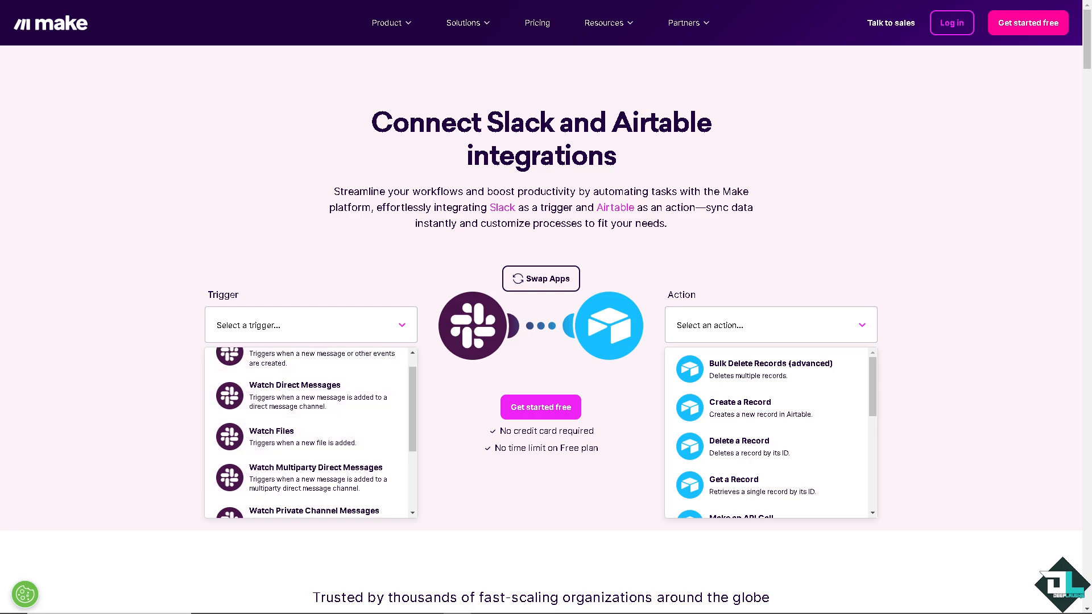
scroll(302, 460, up, 1)
click(296, 459)
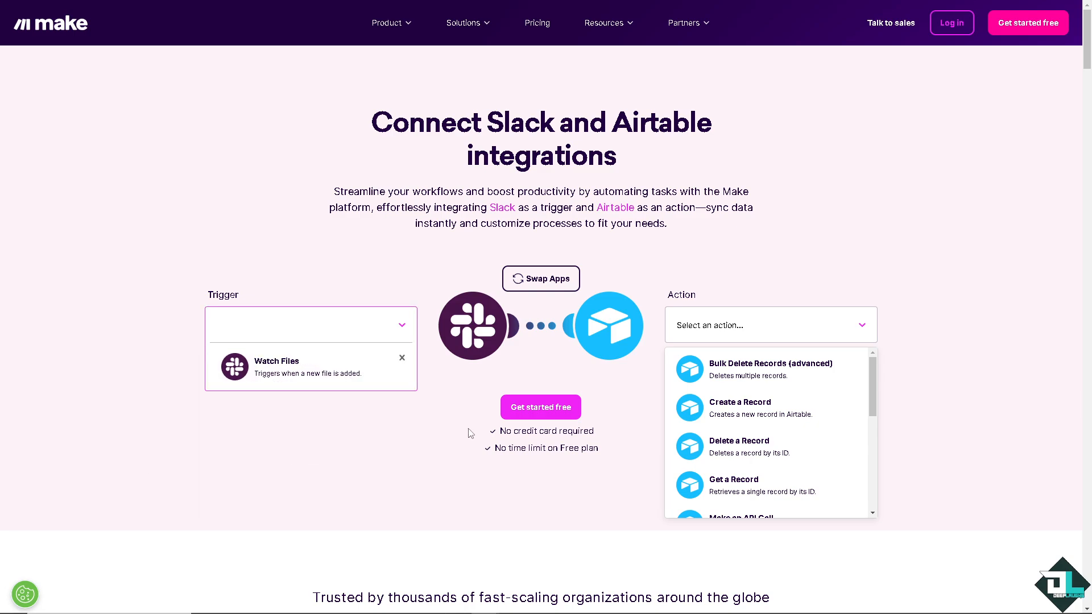
Choose Upsert a Record as the Airtable action for the Make integration.
click(768, 337)
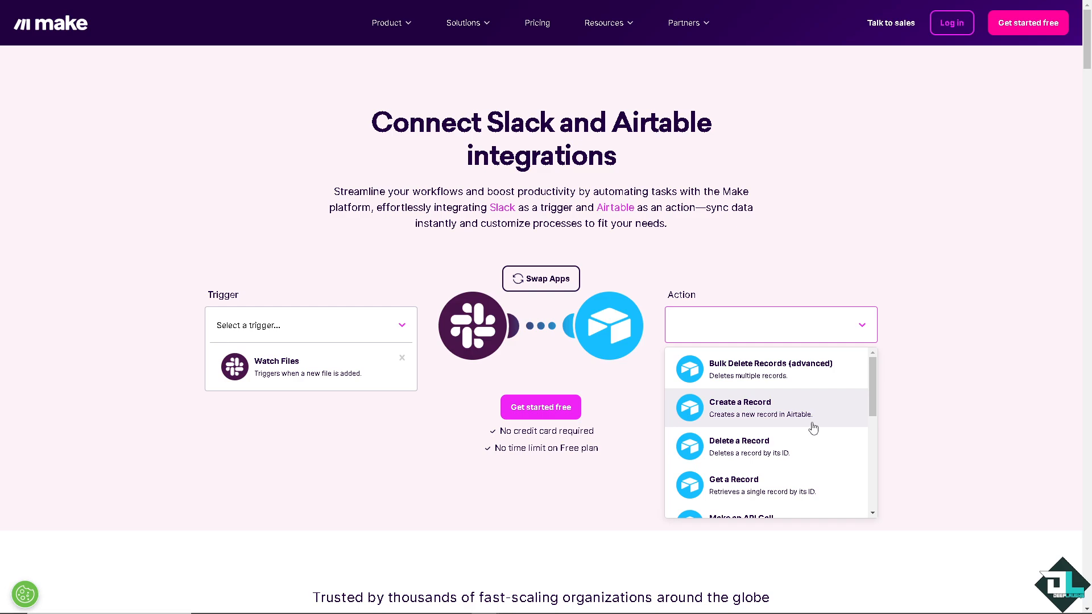
scroll(815, 431, down, 1)
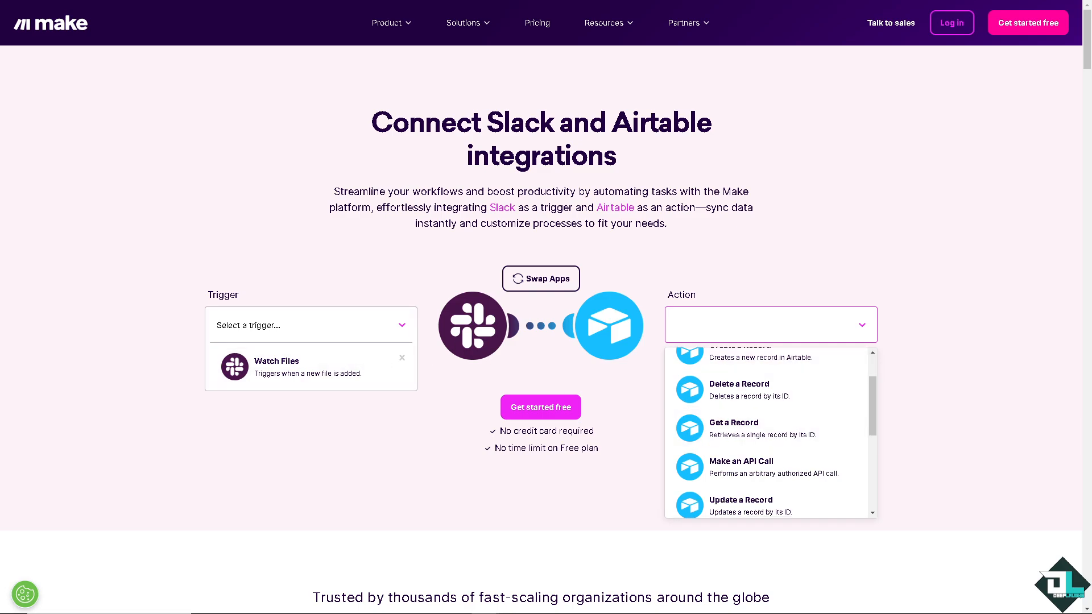
click(30, 467)
click(719, 337)
scroll(756, 432, down, 2)
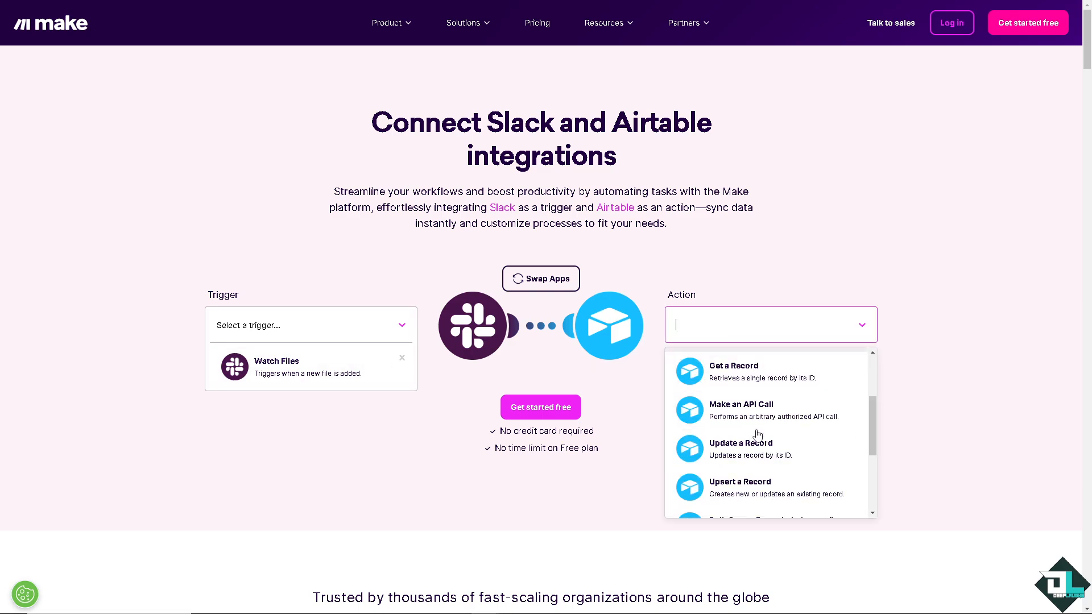
click(767, 503)
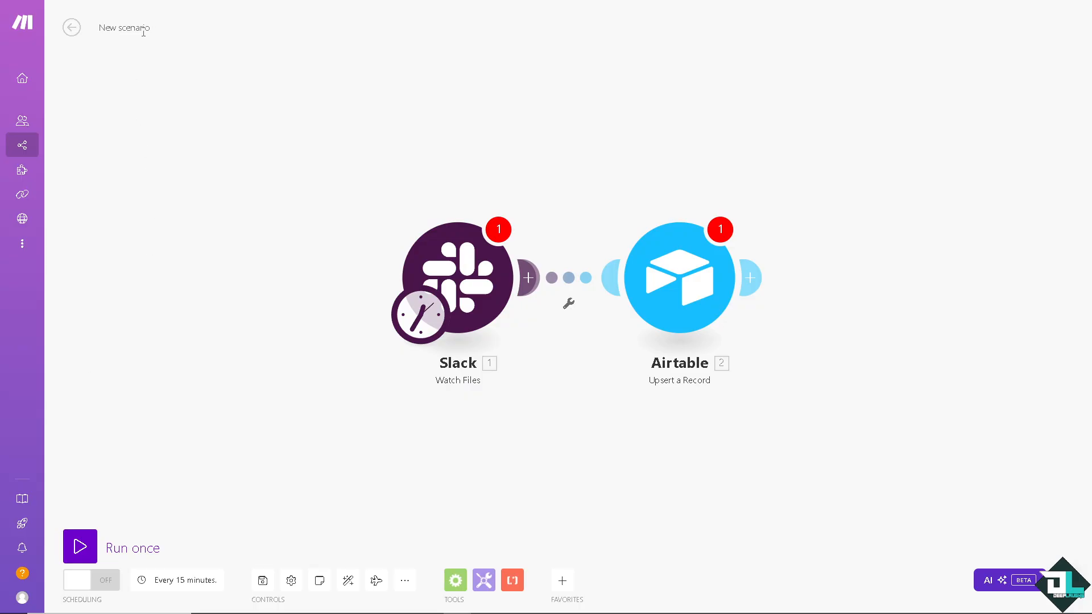
Rename the new Make scenario as "How to send Slack notifications from Airtable" and run it once.
click(138, 29)
key(ctrl+a)
text(How to send Slack notifications from Airtable)
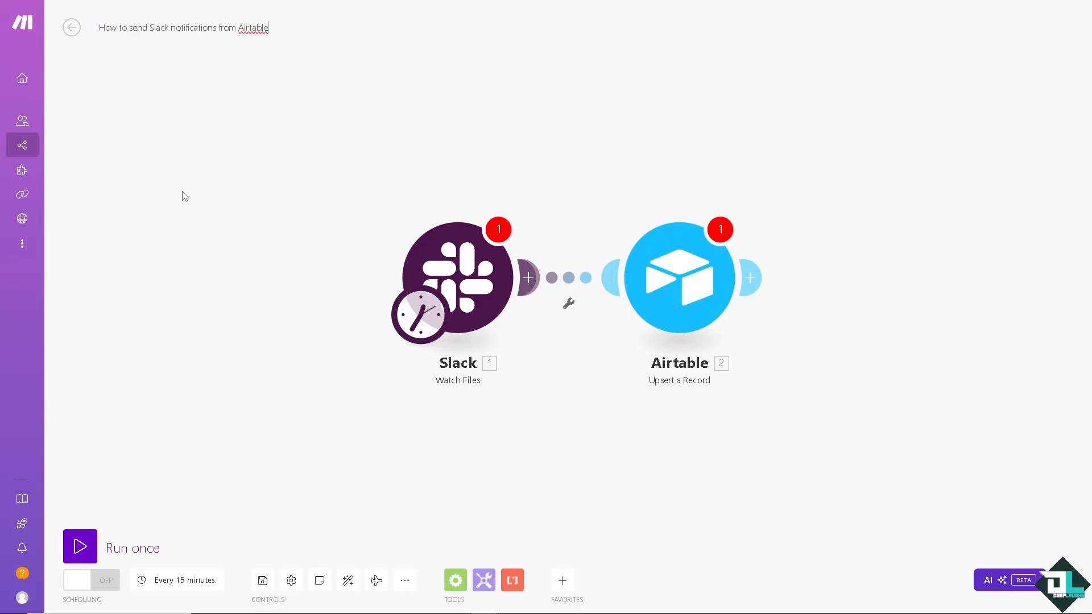
key(Return)
click(79, 546)
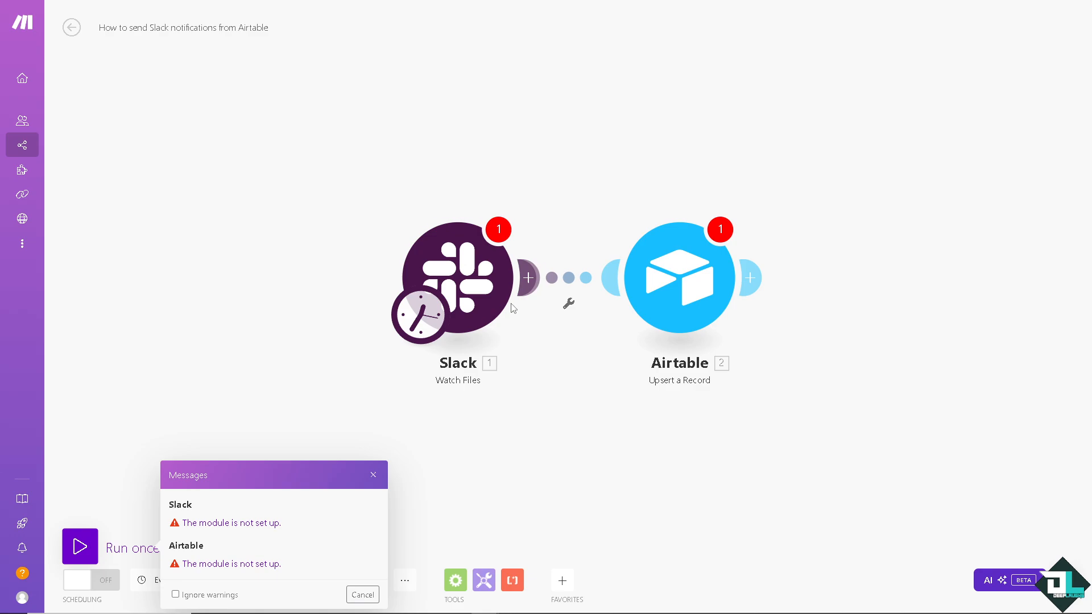
Start creating a connection for the Slack Watch Files module and name it DeepLaughs.
click(529, 278)
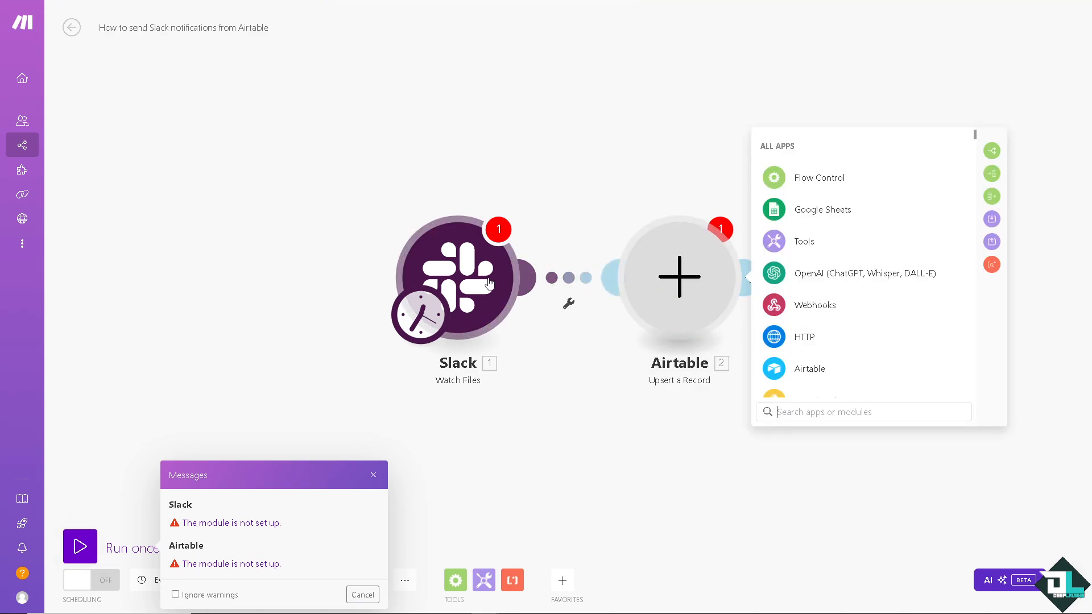
click(466, 280)
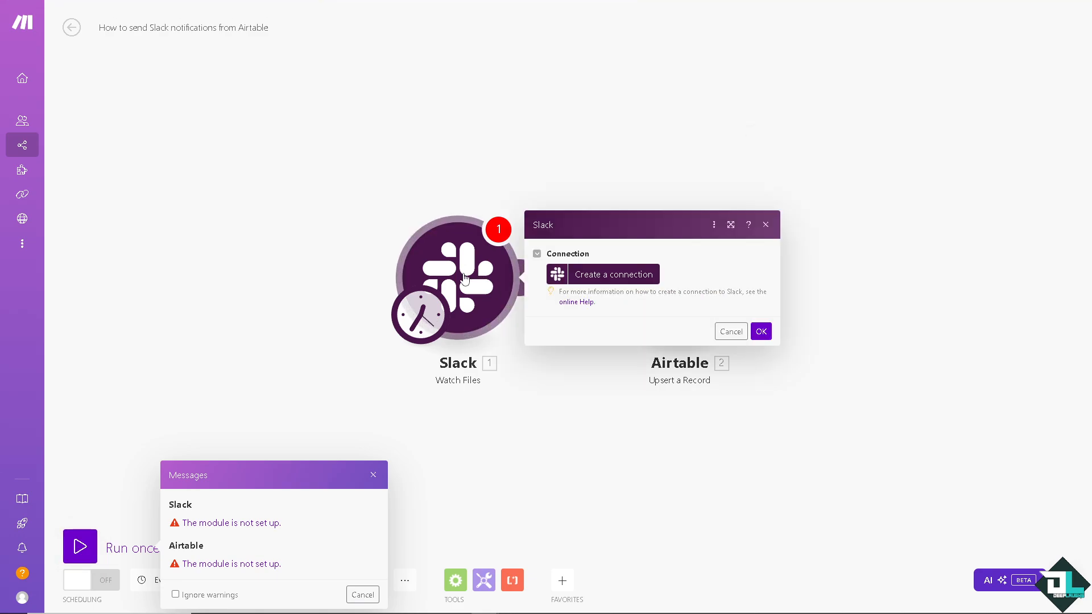
click(599, 276)
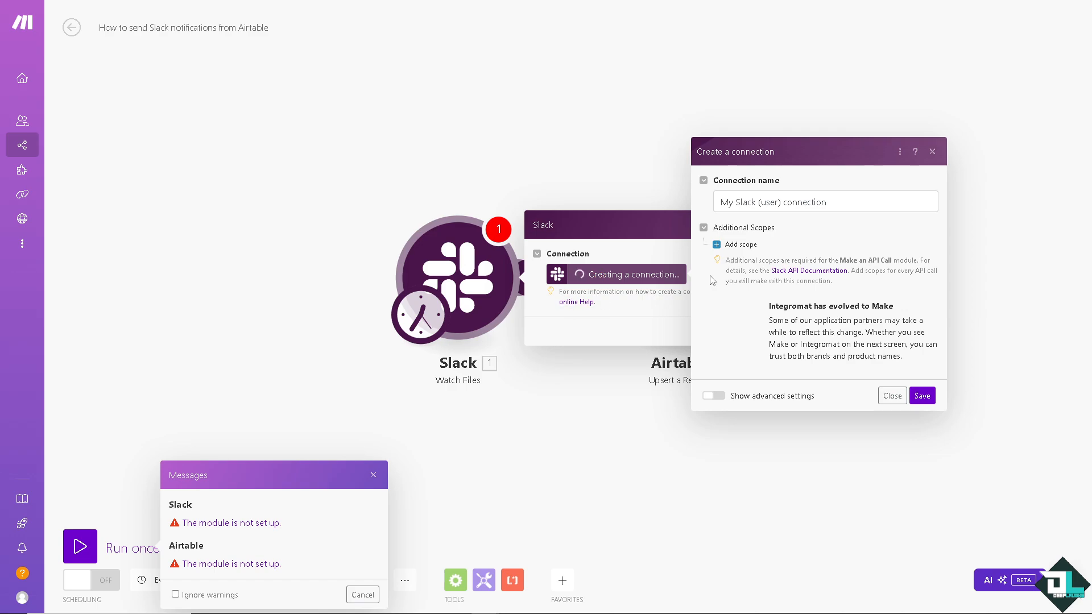
click(776, 200)
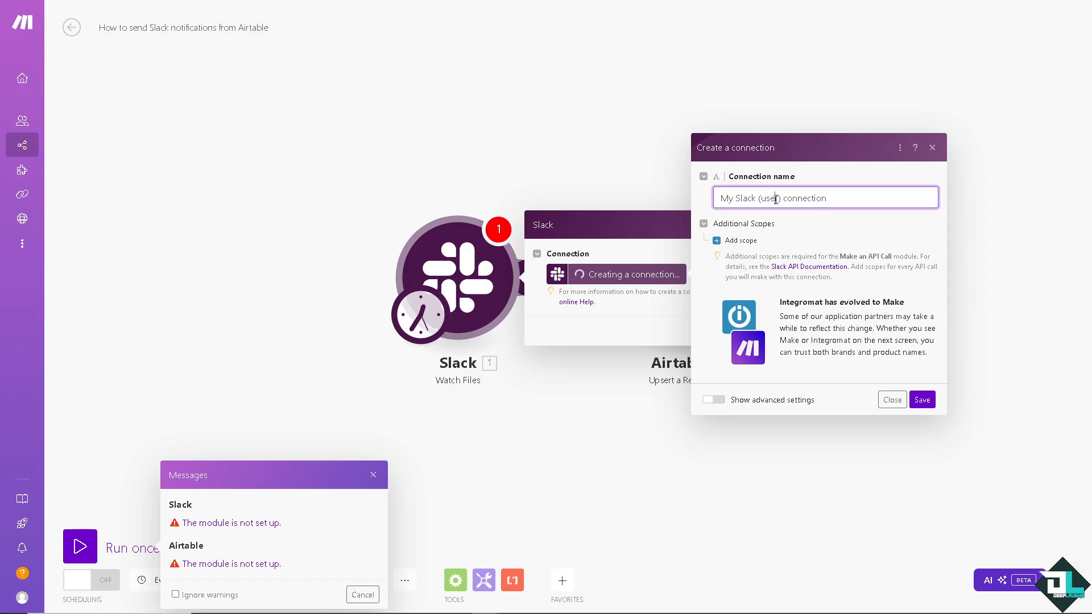
text(Deea)
key(ctrl+a)
text(DFe)
text(pLaugh)
text(s)
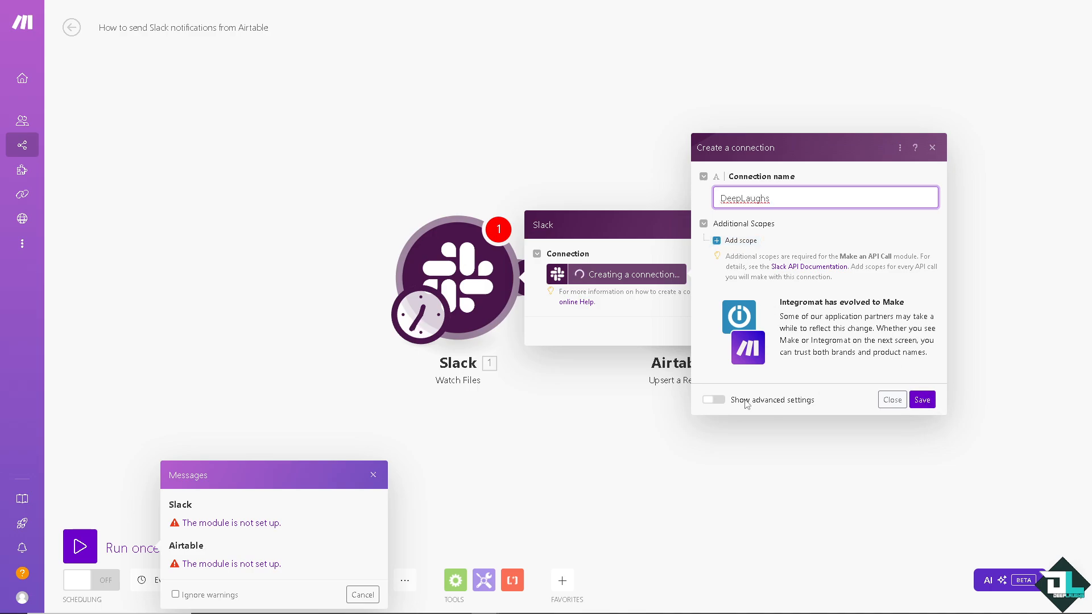
Fill in the client ID in the Slack connection's advanced settings, hide those settings again and save the connection.
click(720, 403)
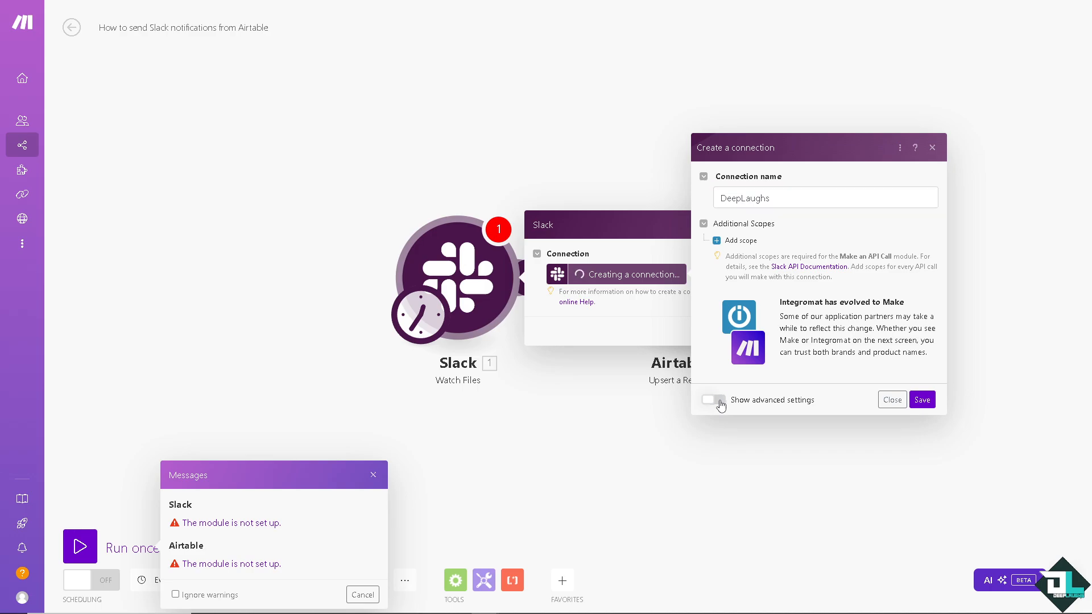
click(772, 265)
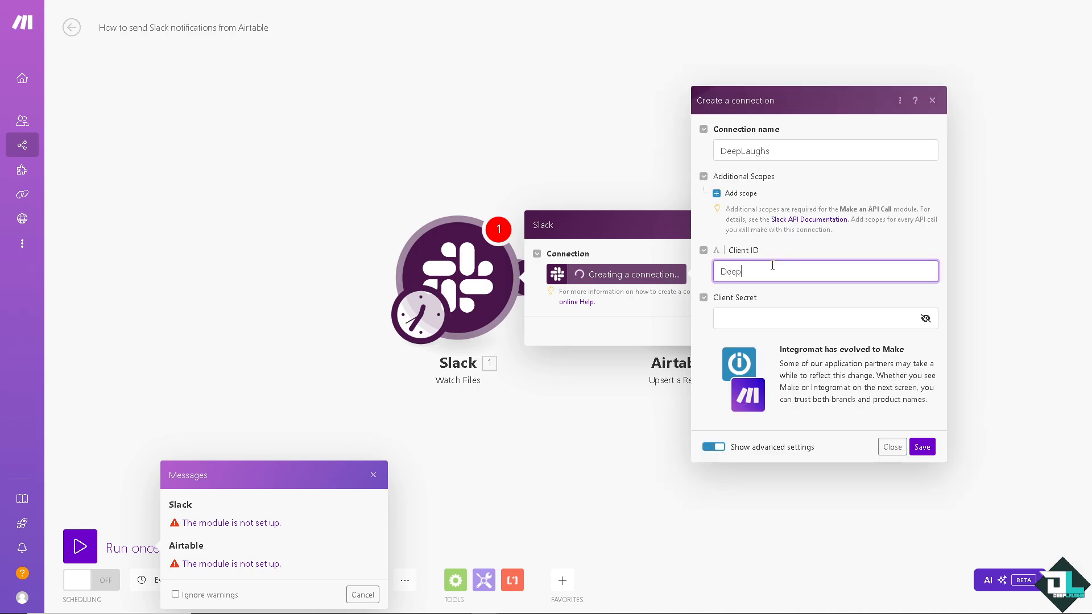
text(DeepLaughs)
click(714, 447)
click(923, 397)
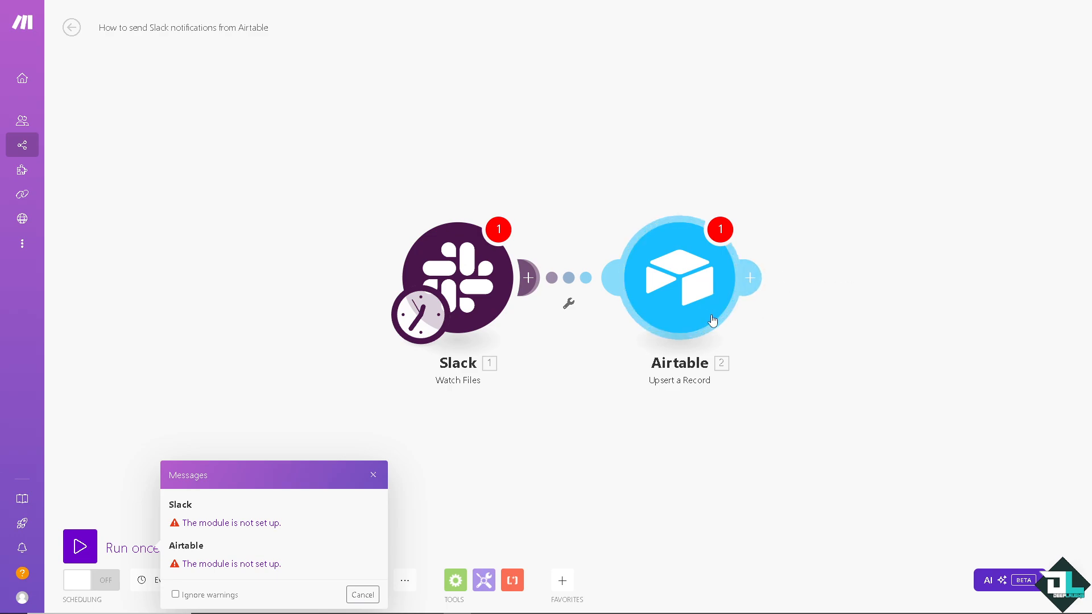
Create an Airtable connection of type Airtable Token or Key for the Upsert a Record module and save it.
click(733, 282)
click(825, 274)
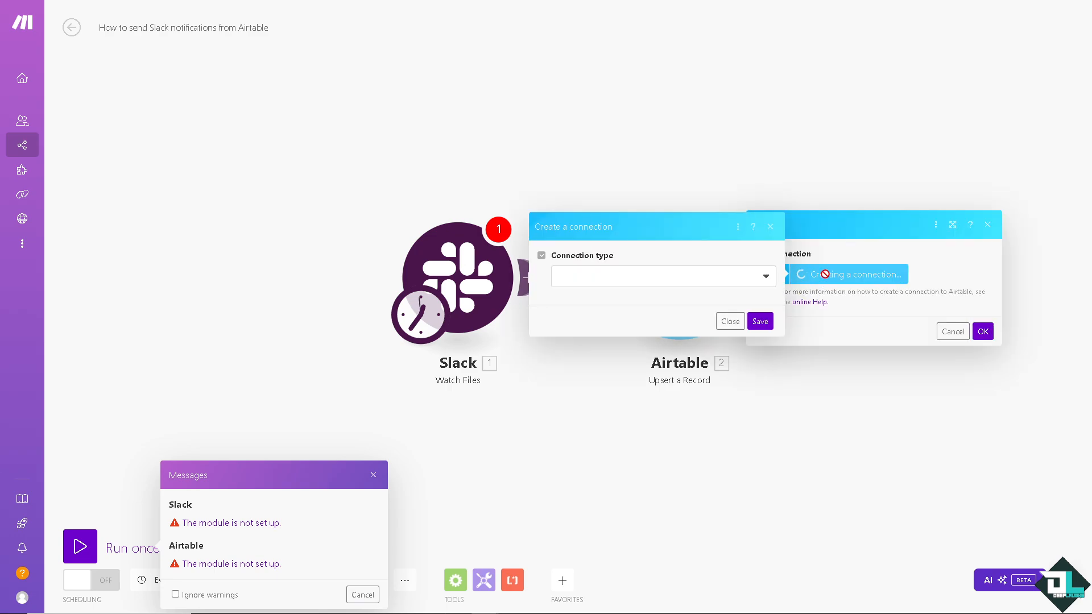
click(720, 284)
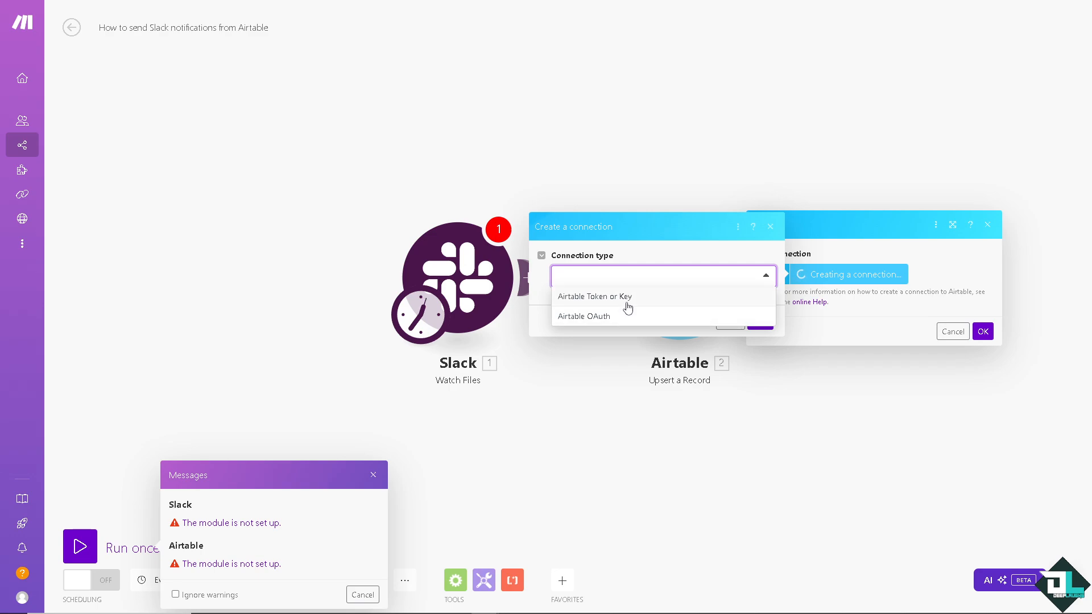
click(628, 298)
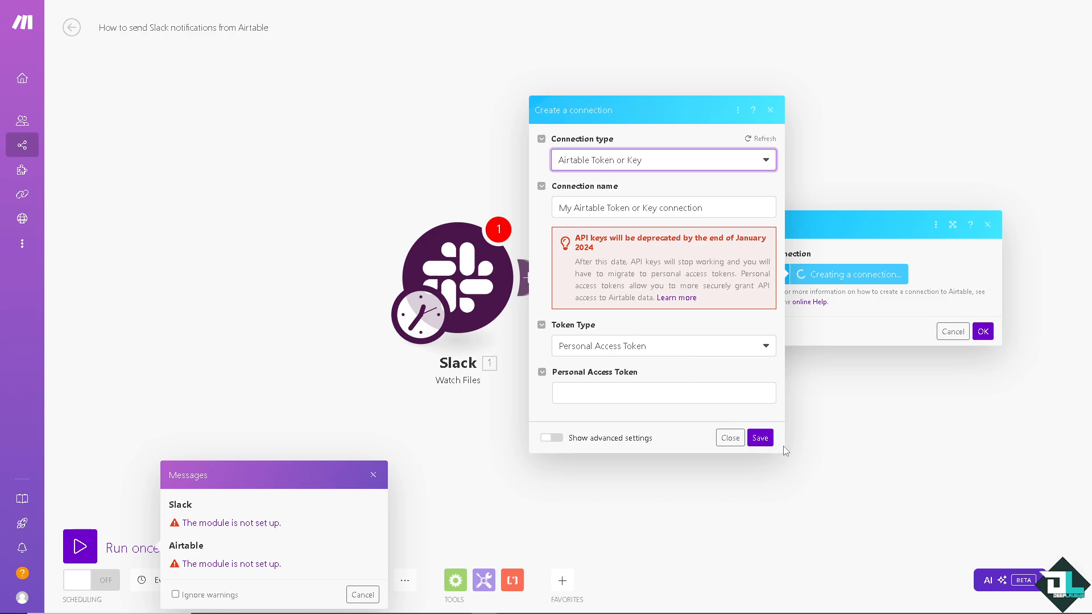
click(762, 439)
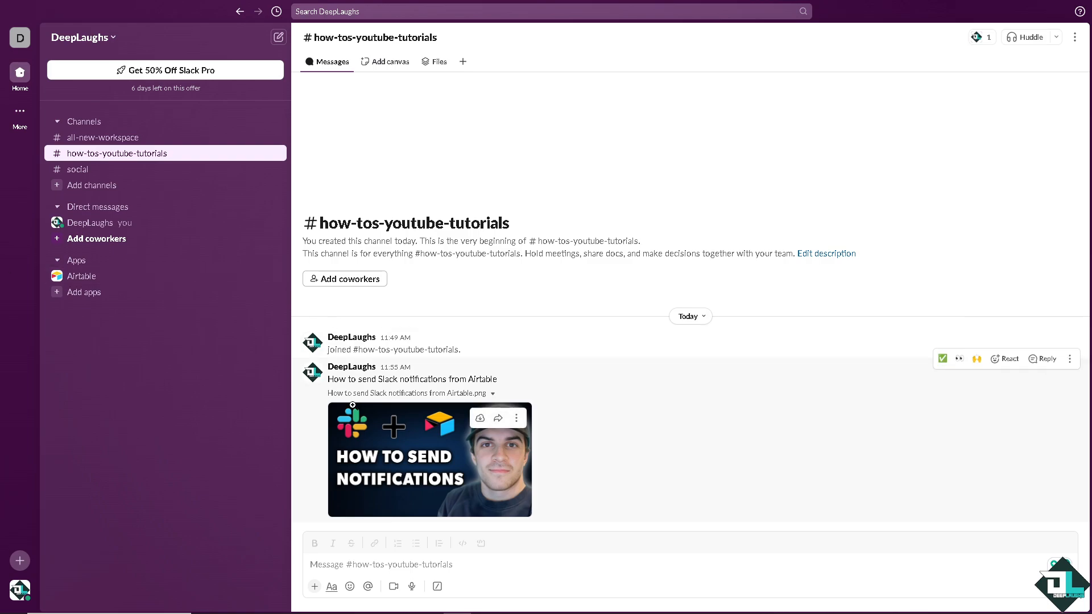
Switch to Slack, view the posted image in the how-tos-youtube-tutorials channel enlarged and close the preview.
click(385, 431)
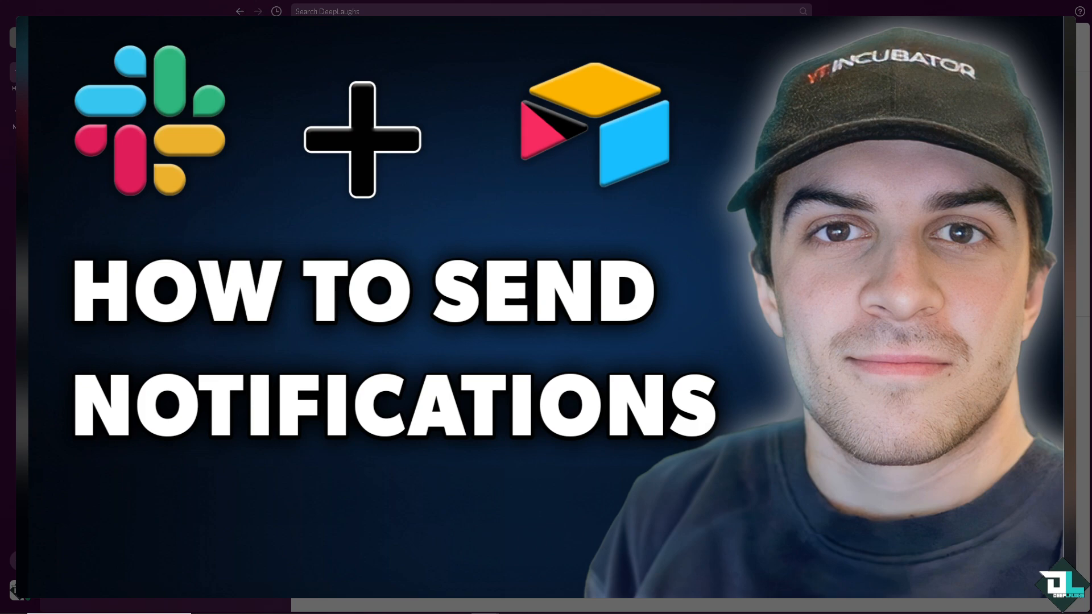
click(542, 192)
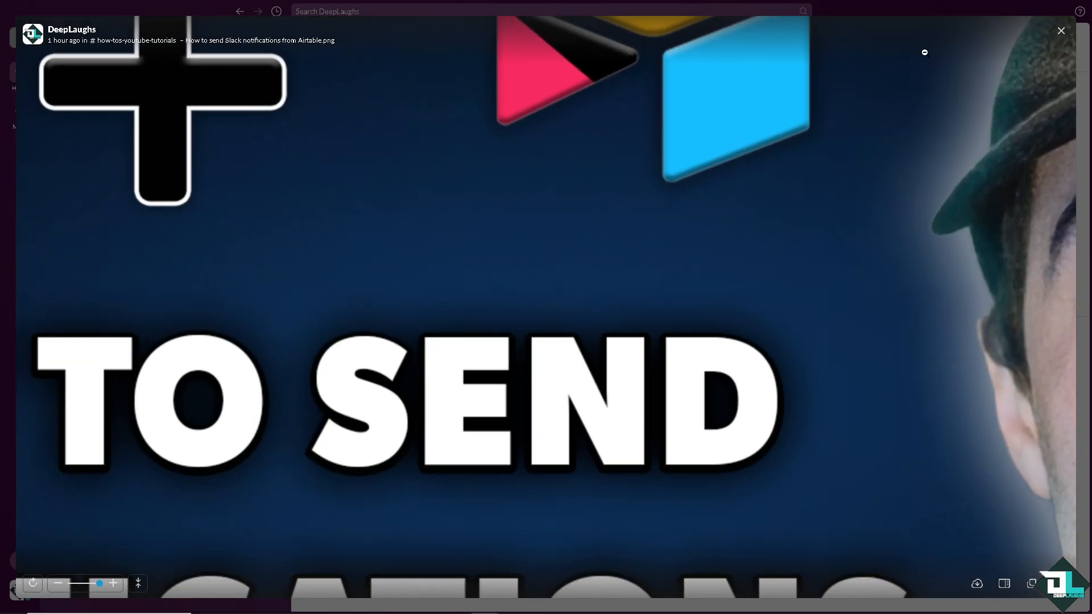
click(1060, 32)
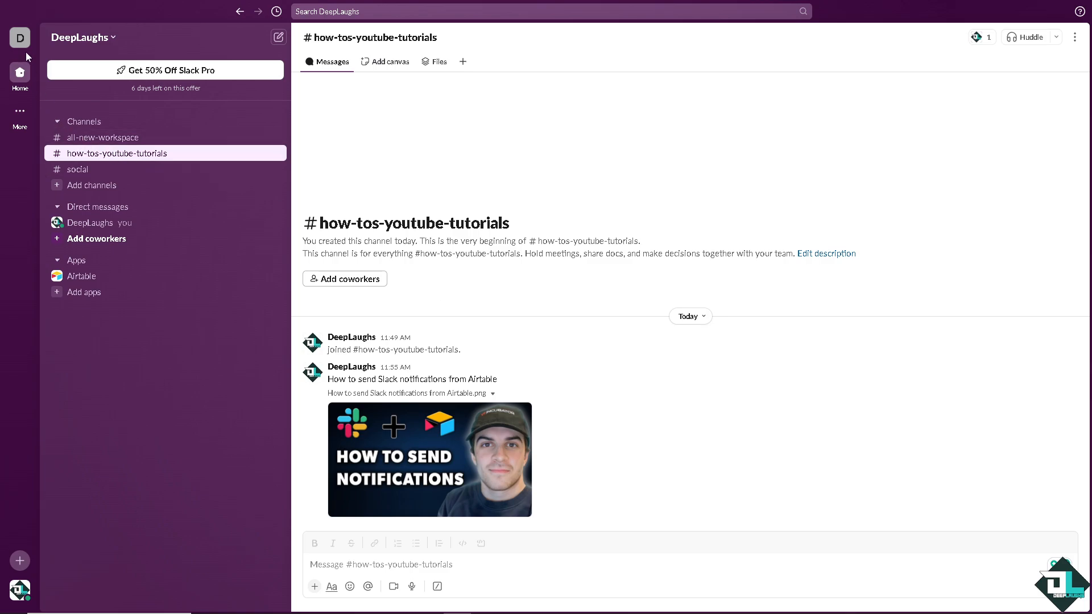
click(20, 38)
click(20, 71)
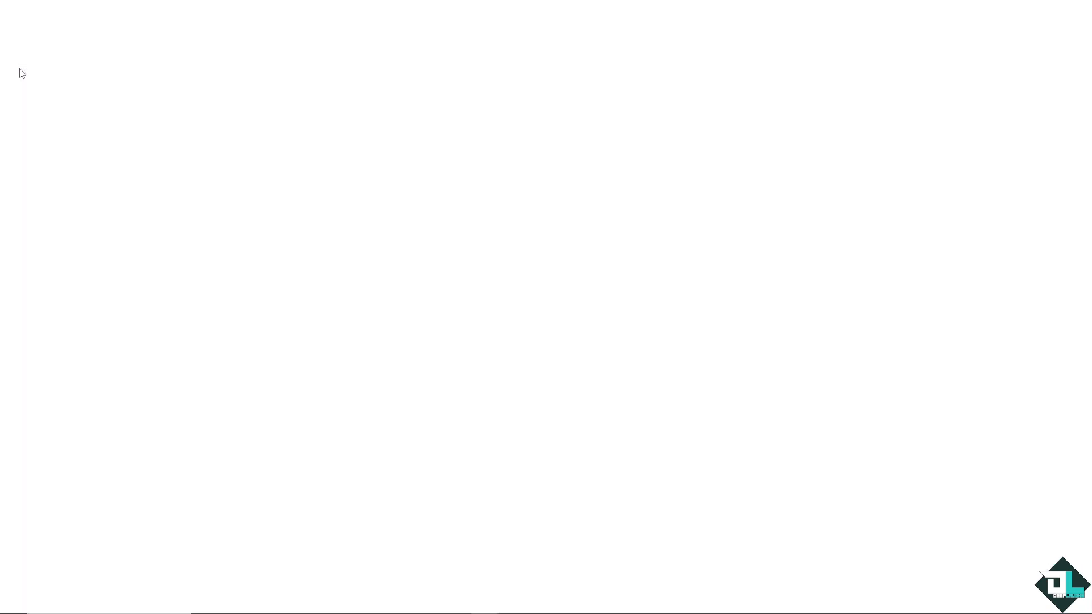